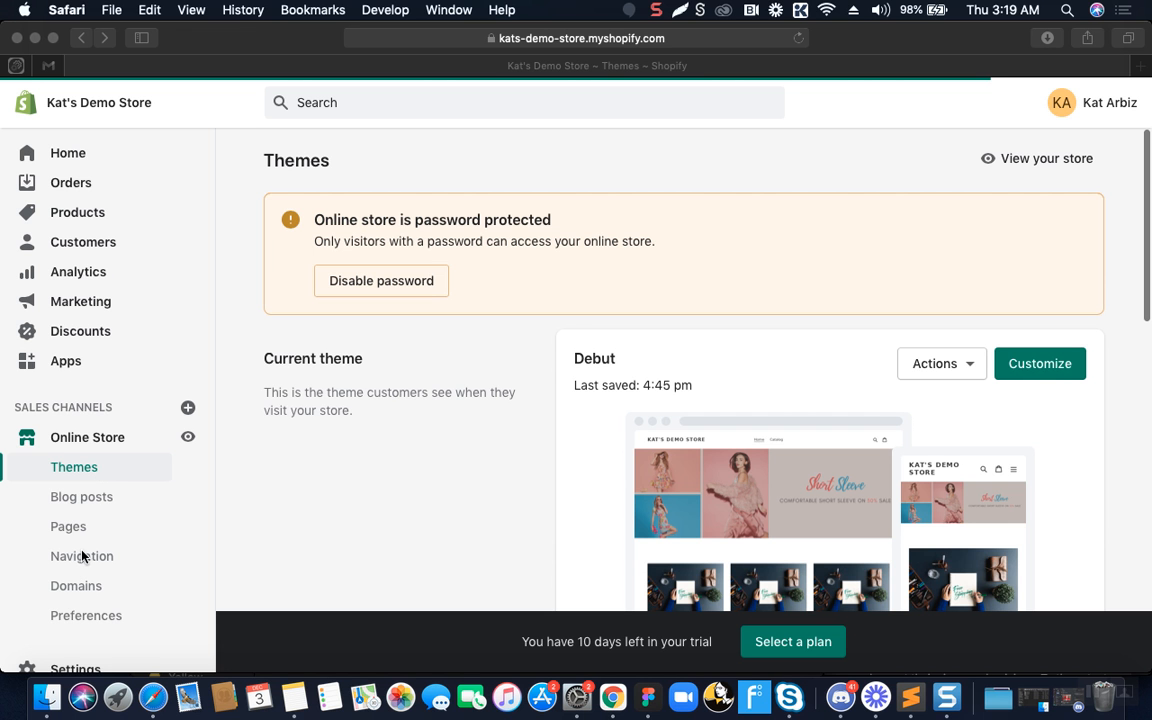
- In the store's navigation, start a new item in the footer menu and name it Terms and Conditions
click(89, 564)
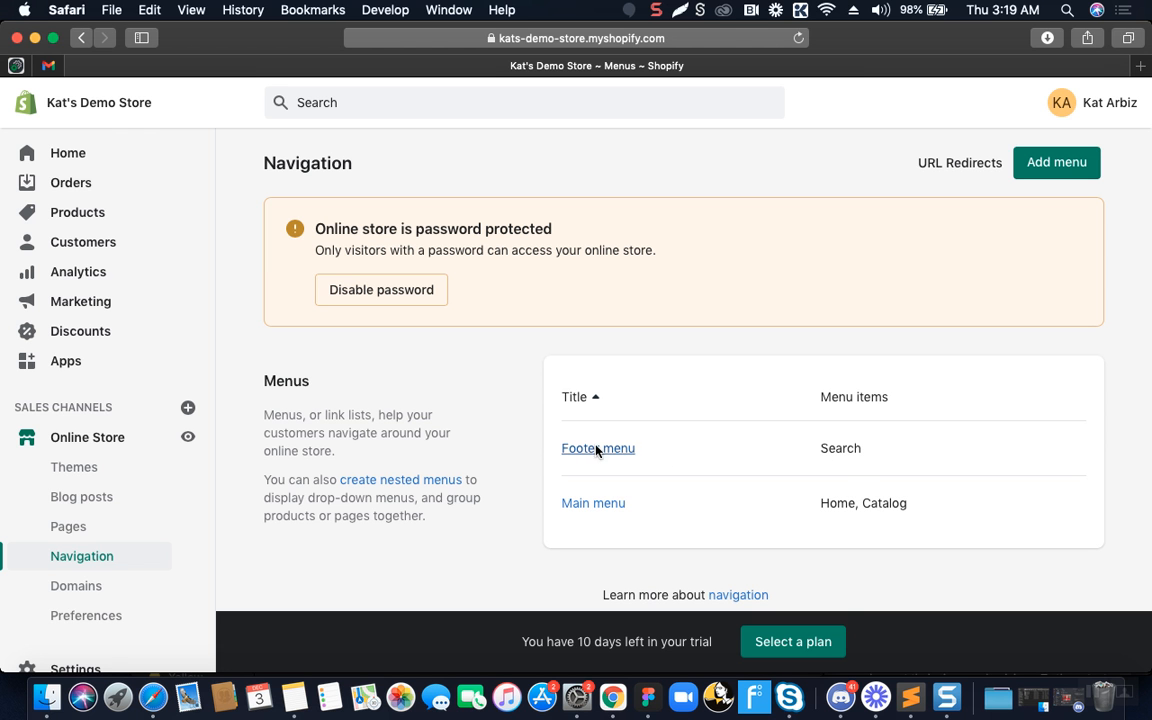
click(652, 509)
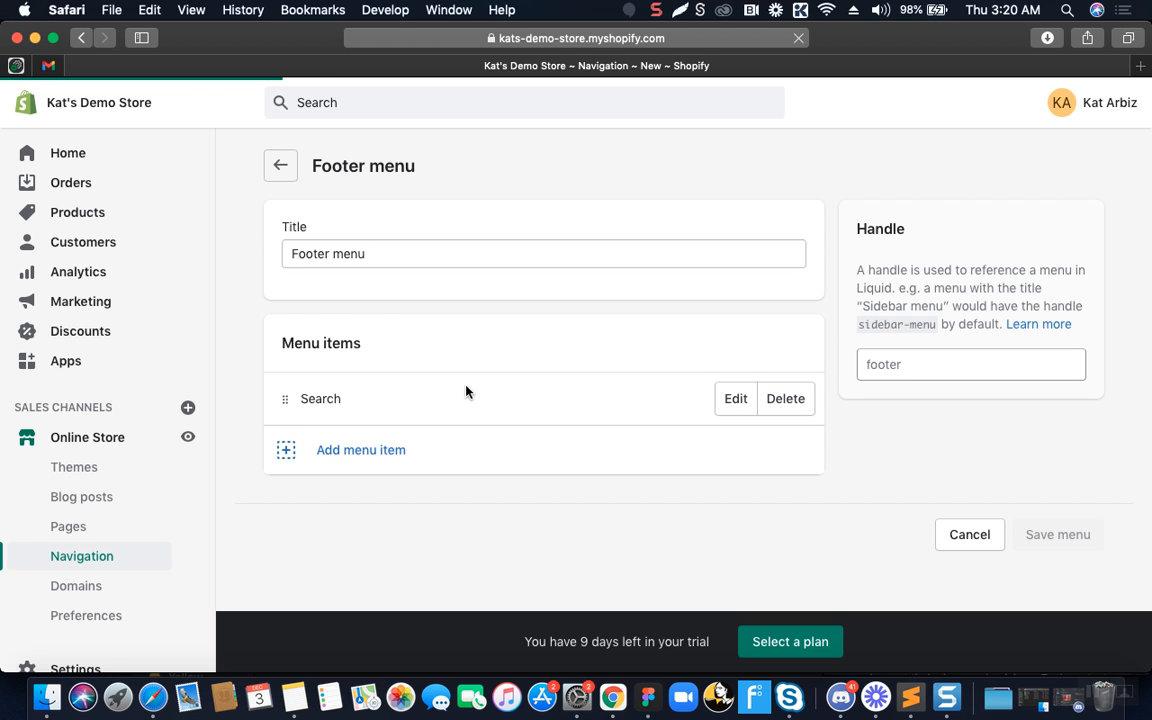
click(341, 457)
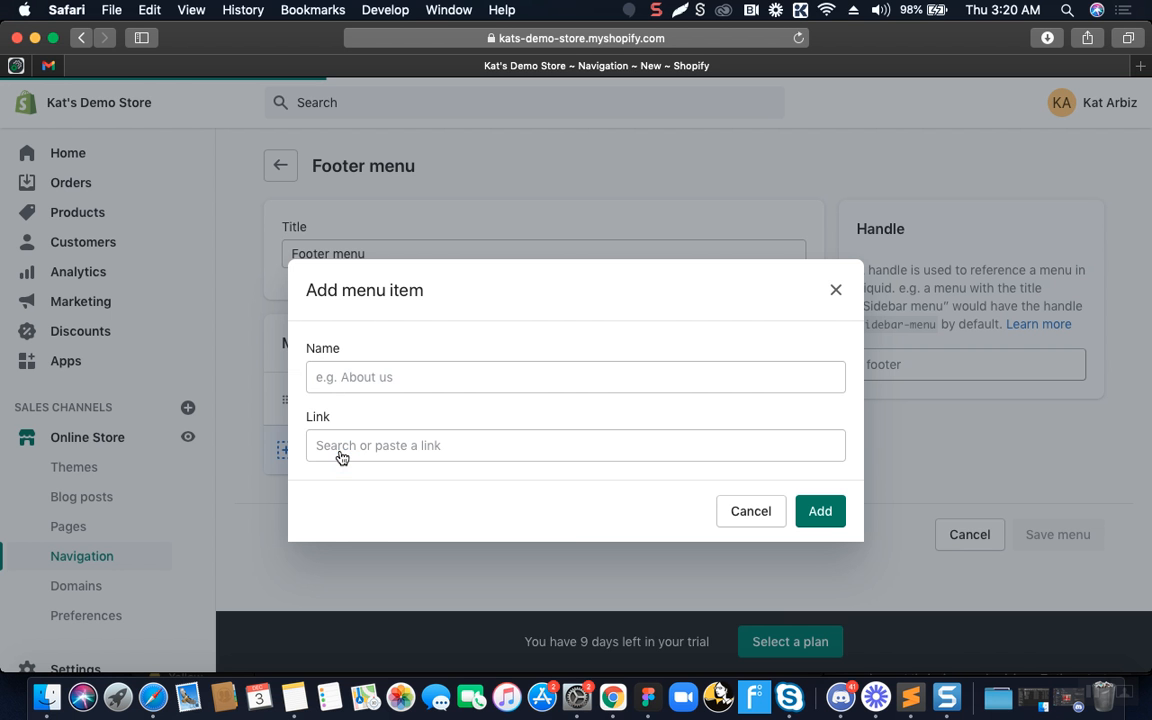
click(393, 367)
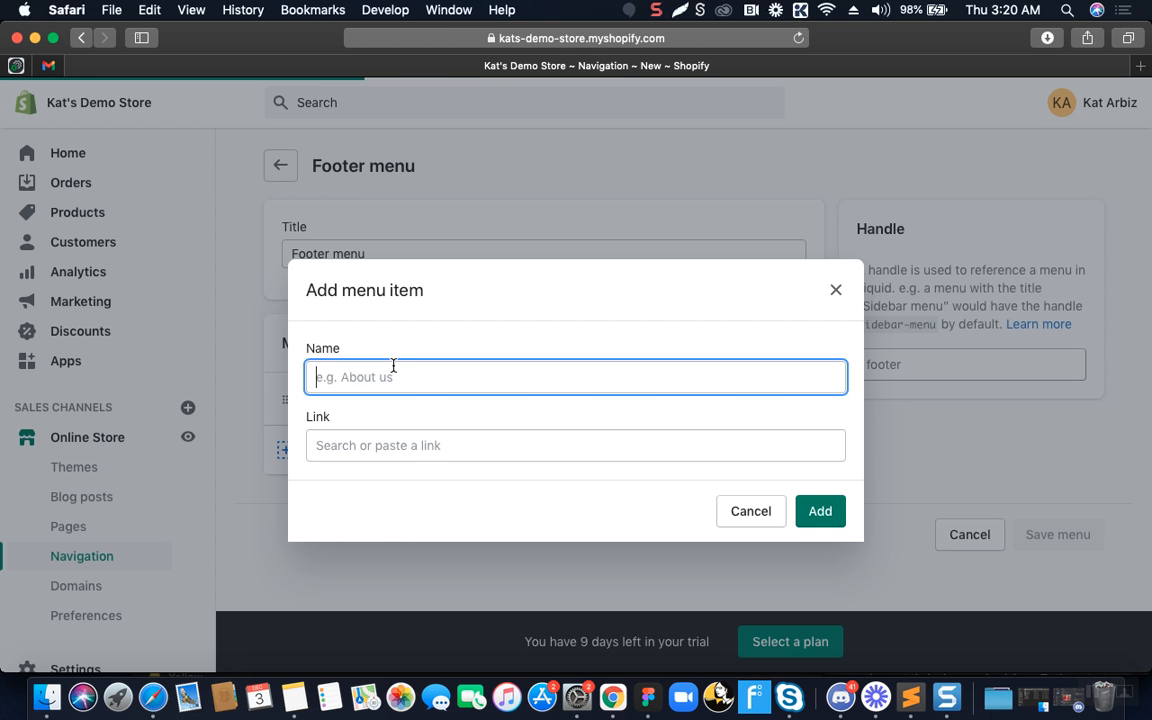
text(erms)
key(super+a)
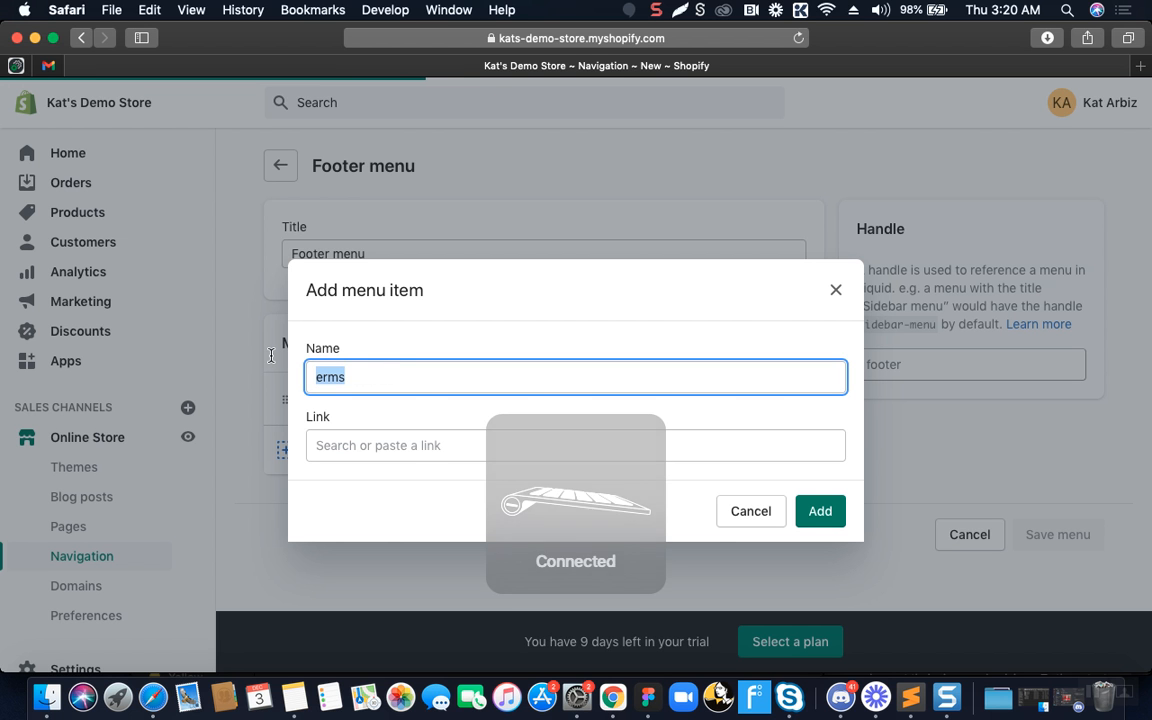
text(Terms and)
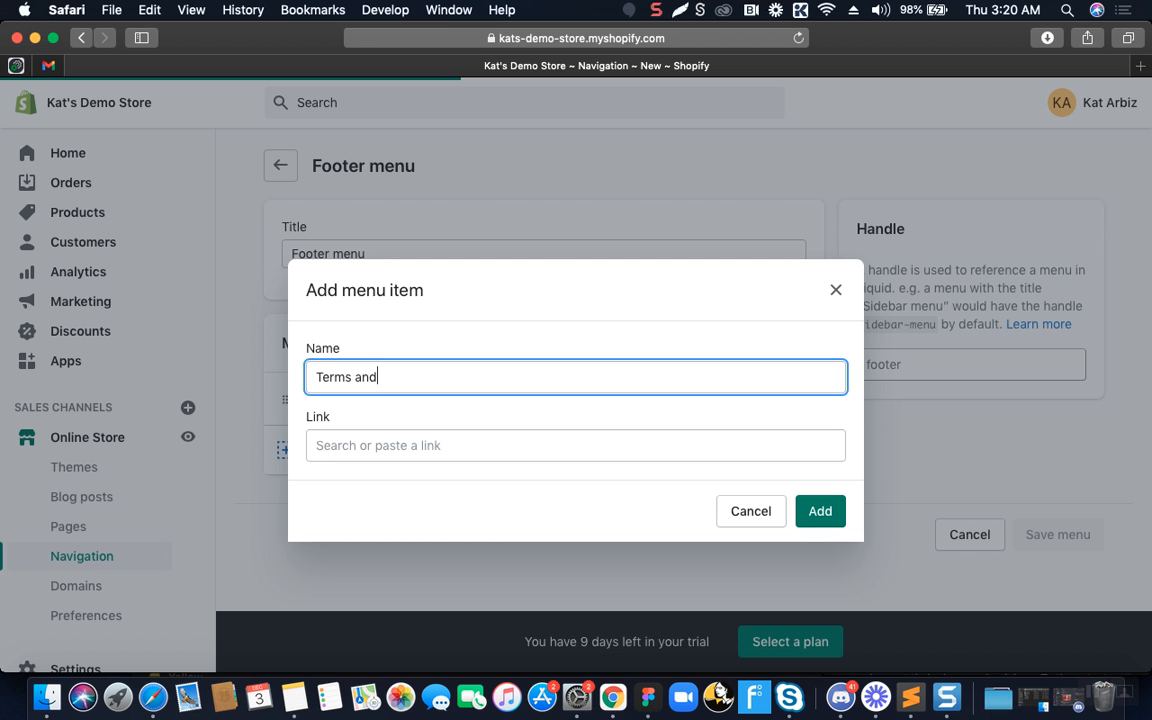
text( Conditions)
- Link the new item to the Terms and Condition page and add it to the footer menu
click(379, 457)
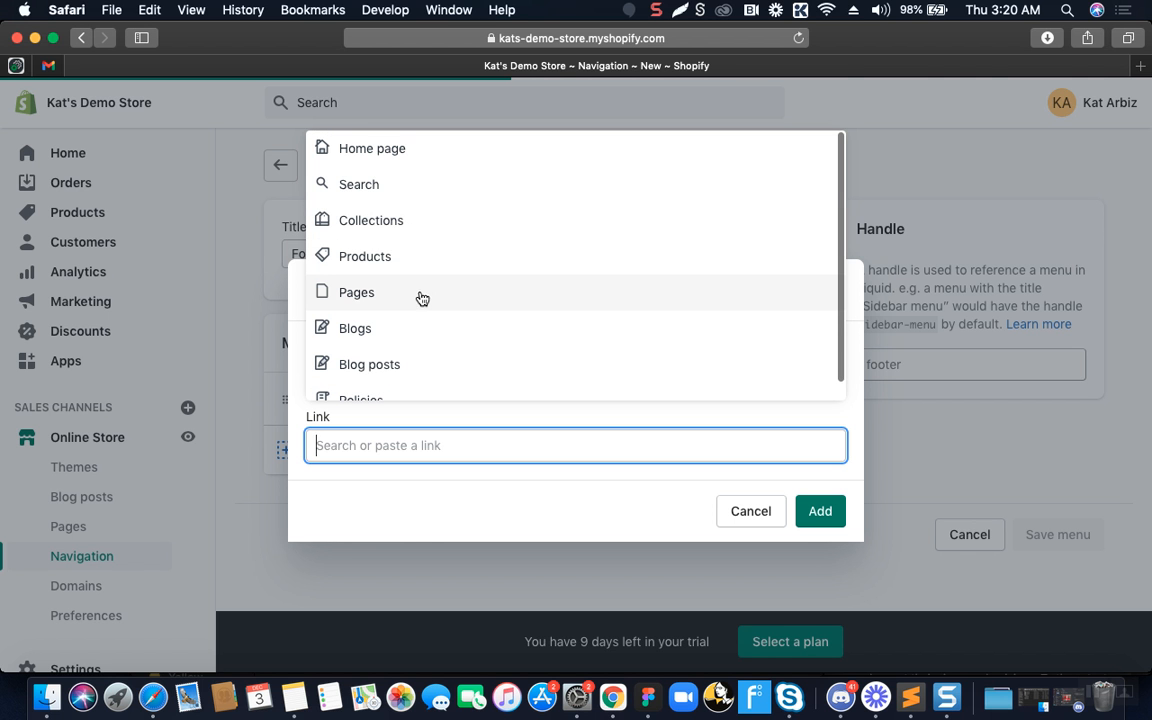
scroll(419, 299, down, 1)
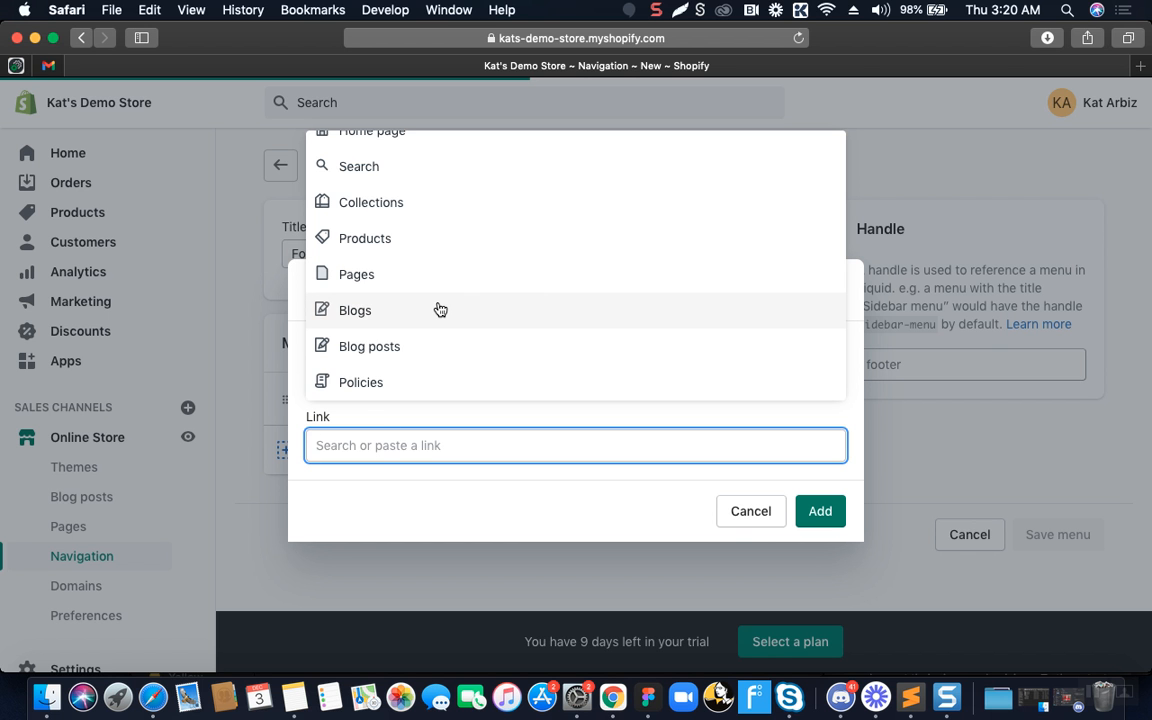
scroll(440, 309, up, 1)
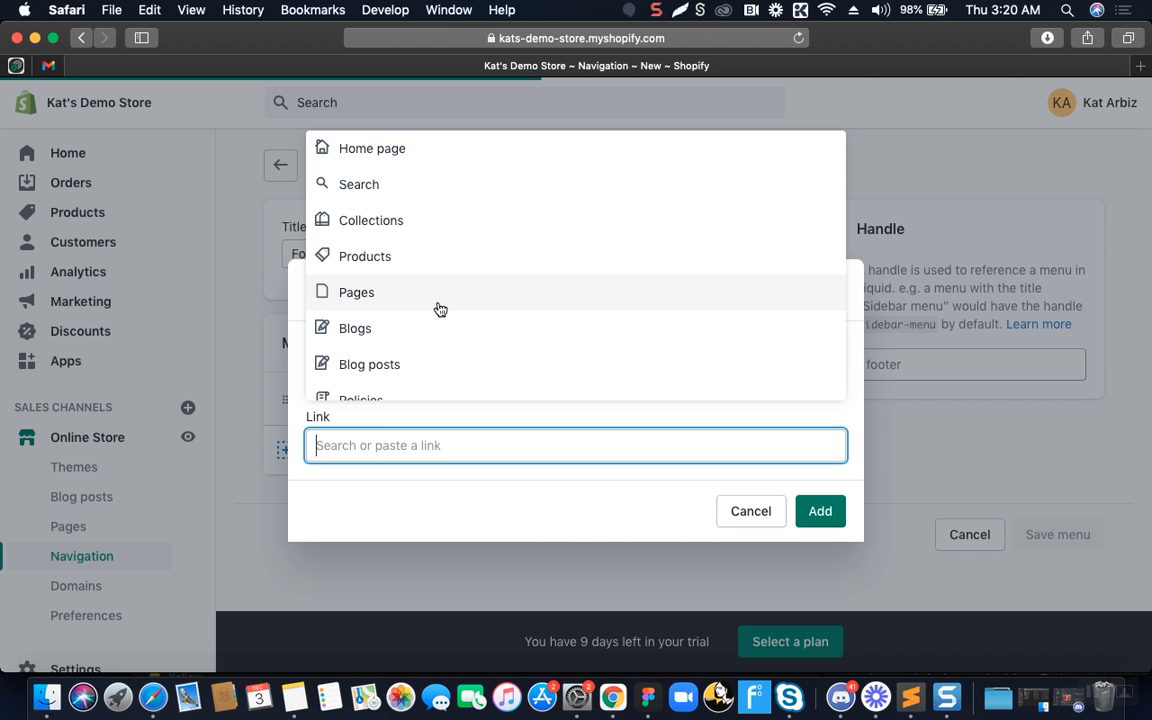
click(440, 309)
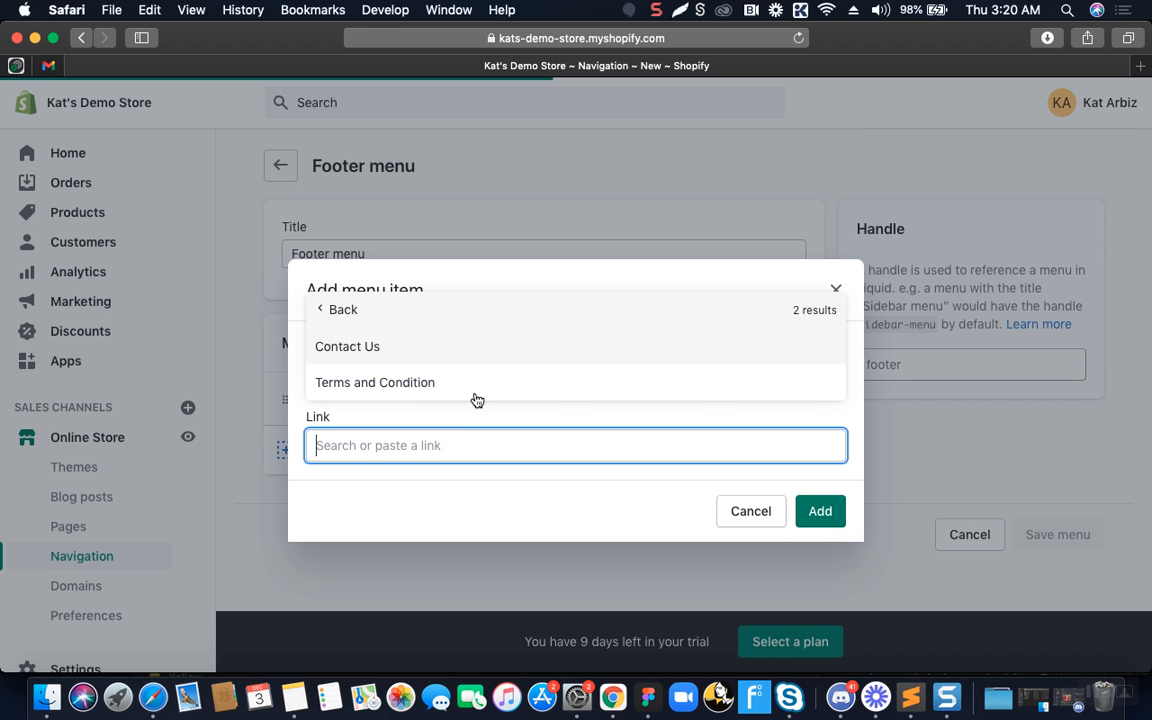
click(420, 391)
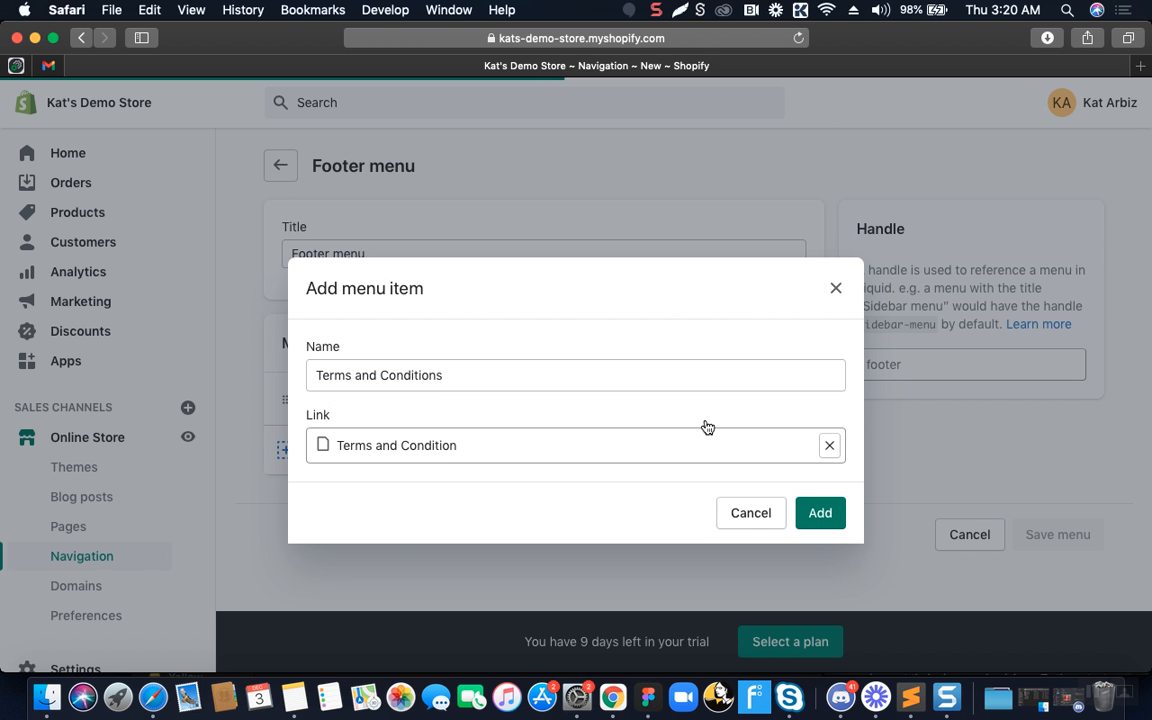
click(822, 522)
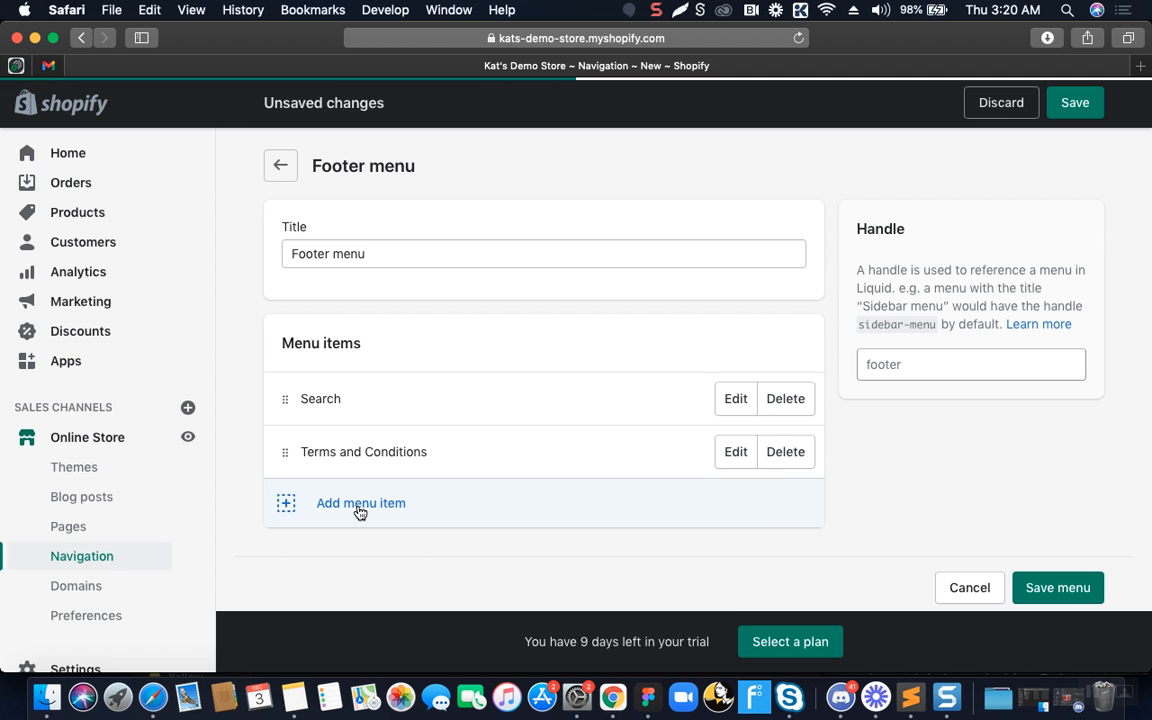
- Start another new menu item in the footer menu
click(360, 504)
click(387, 380)
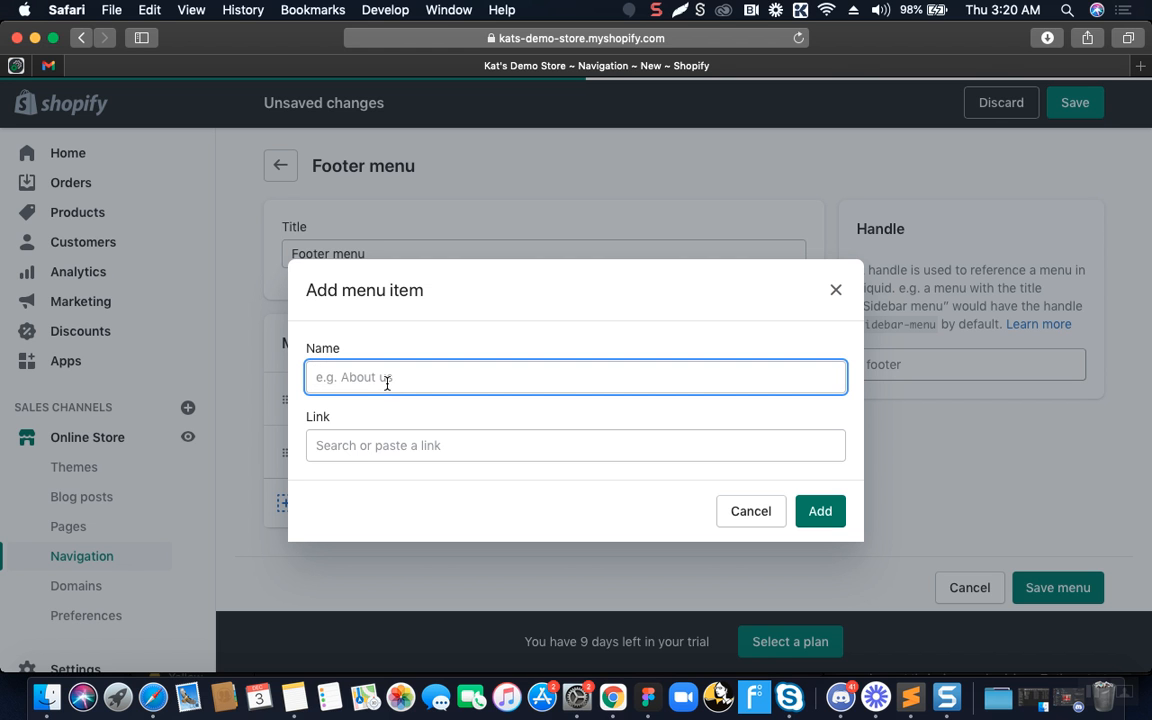
text(Privacy)
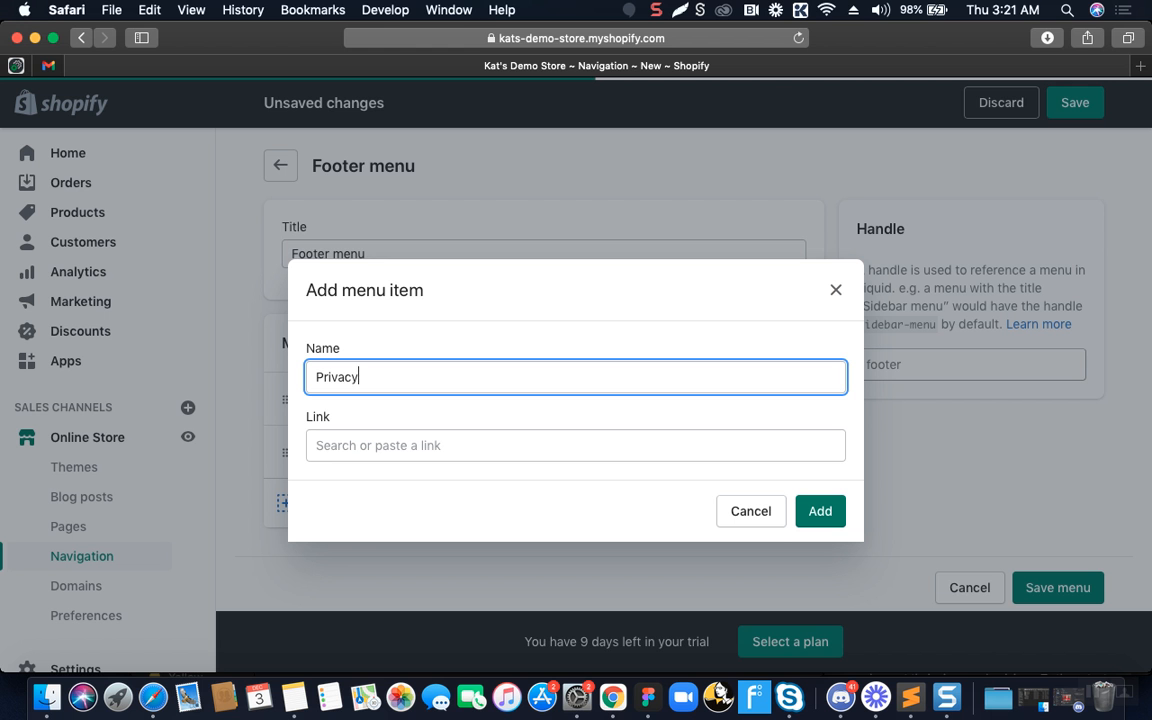
text( Policy)
click(443, 444)
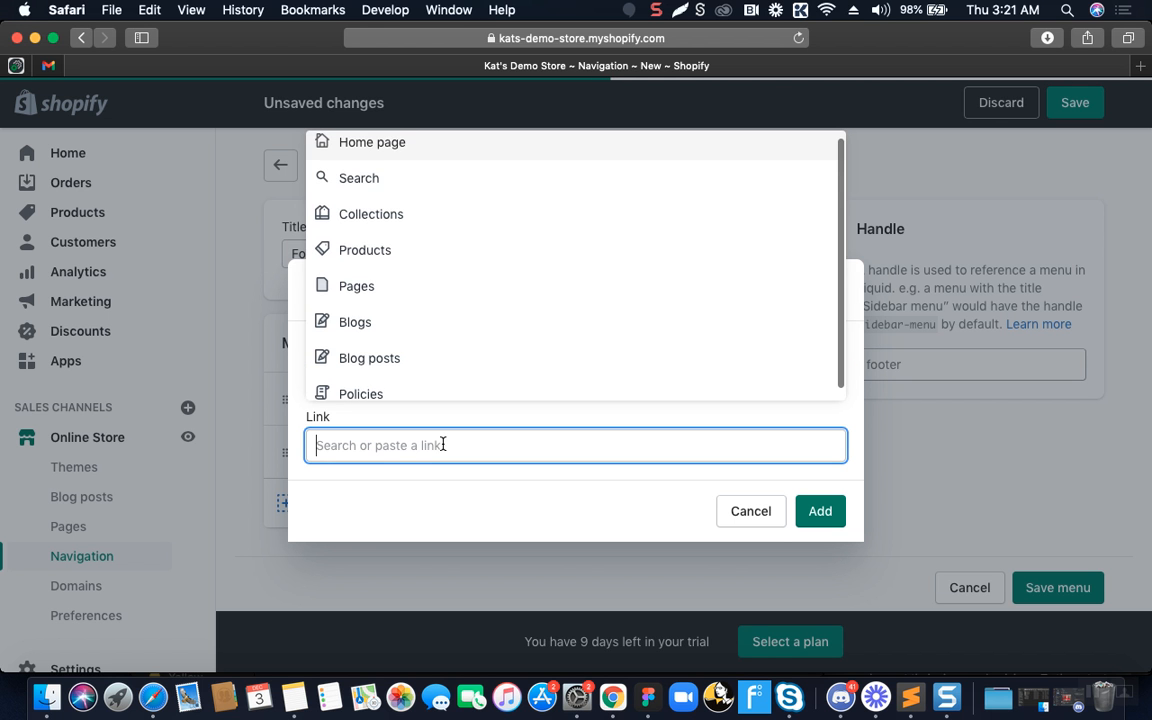
click(347, 393)
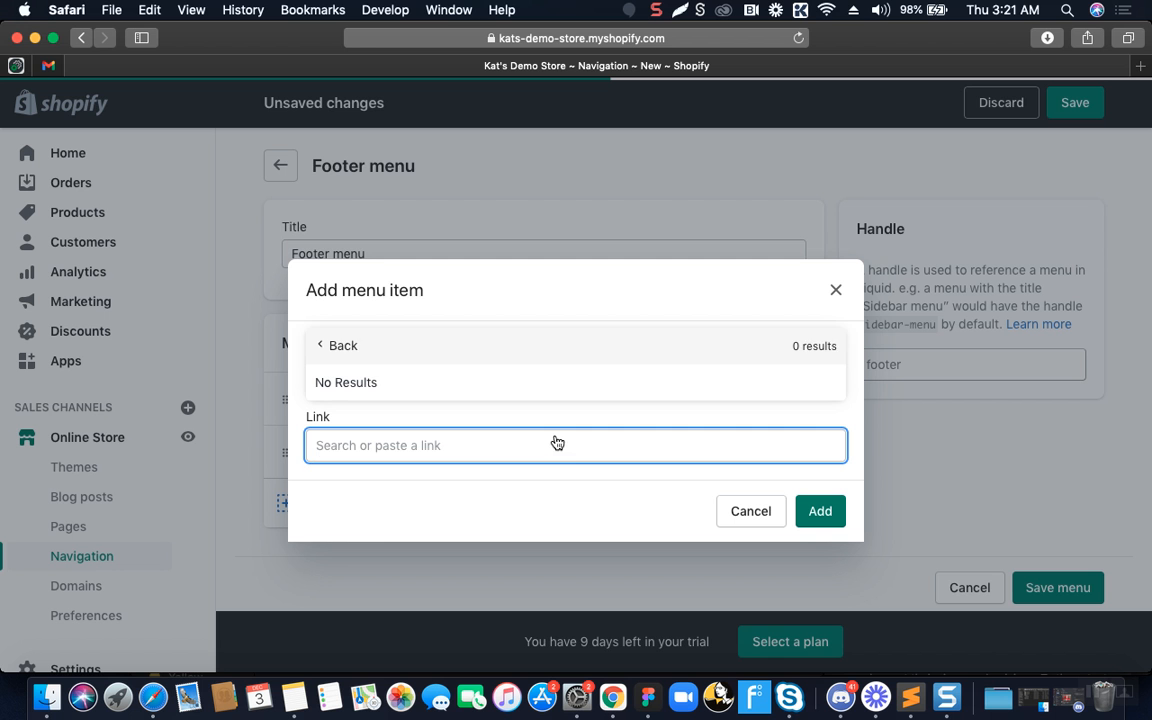
click(337, 346)
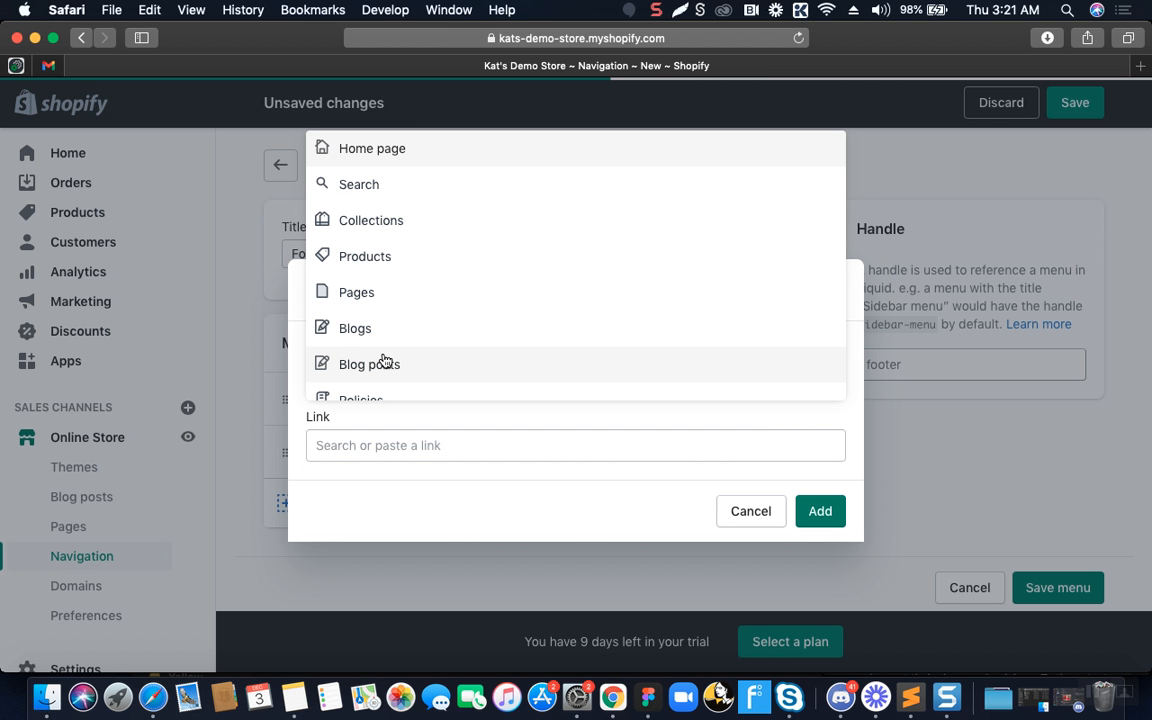
click(367, 474)
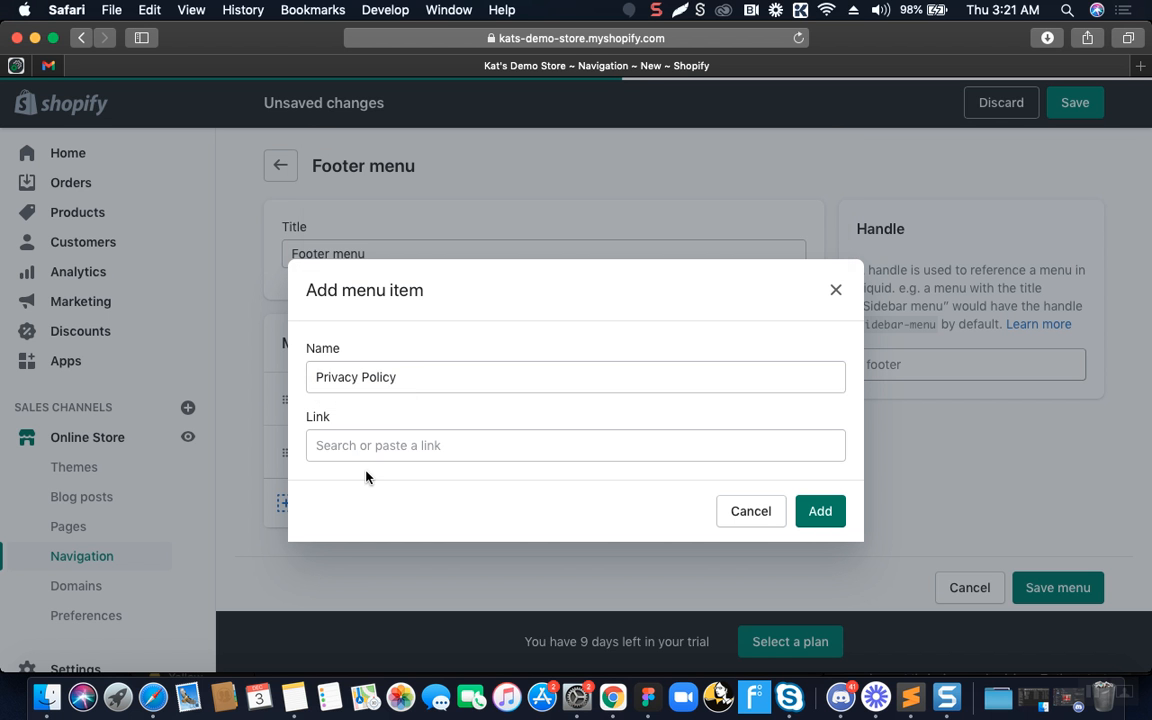
- Name the new item Contact Us, link it to the Contact Us page, and add it to the footer menu
drag(405, 378, 271, 365)
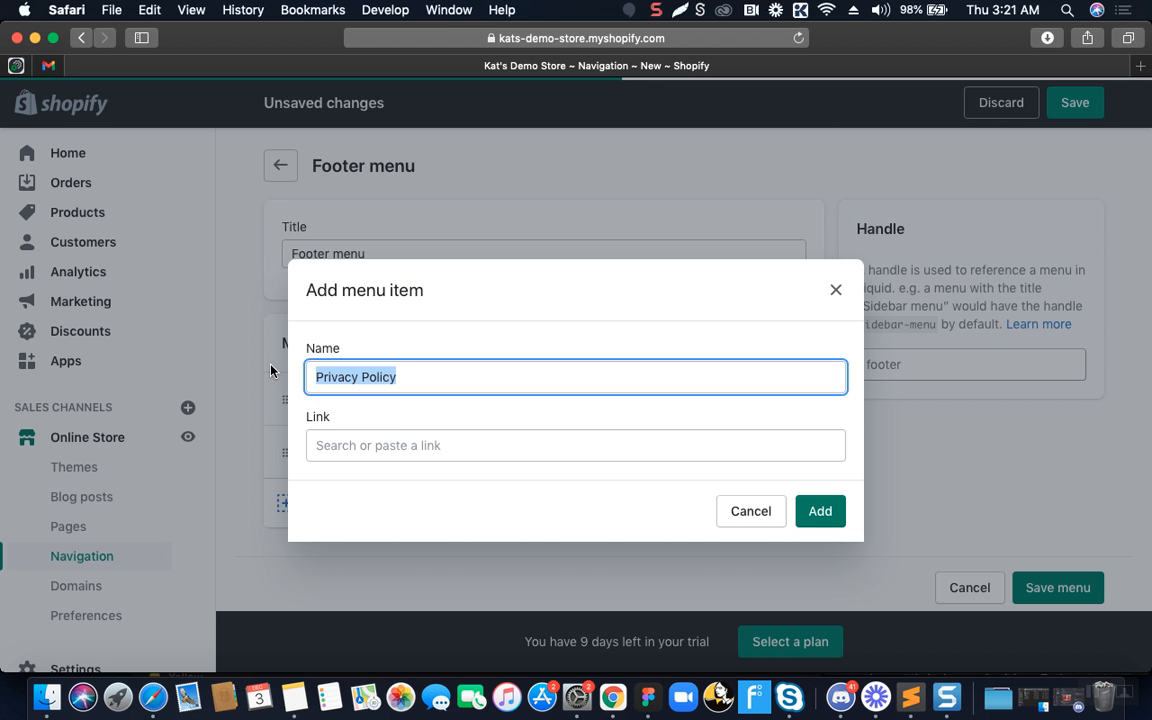
text(Contact Us)
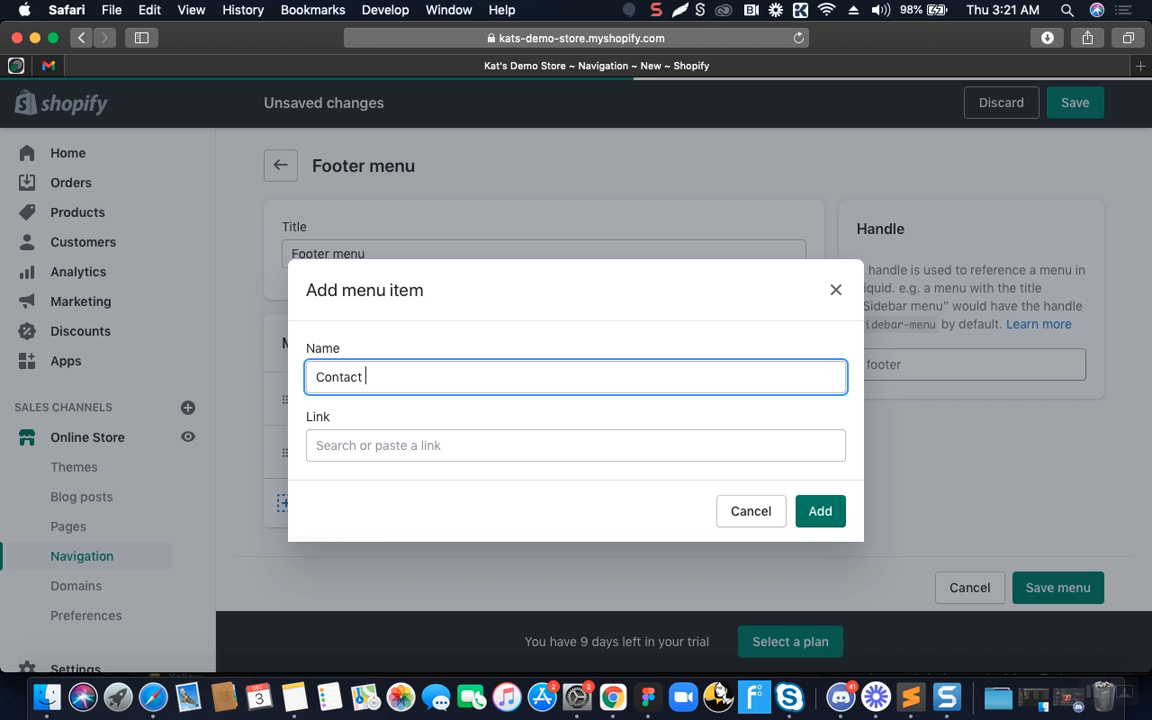
click(484, 445)
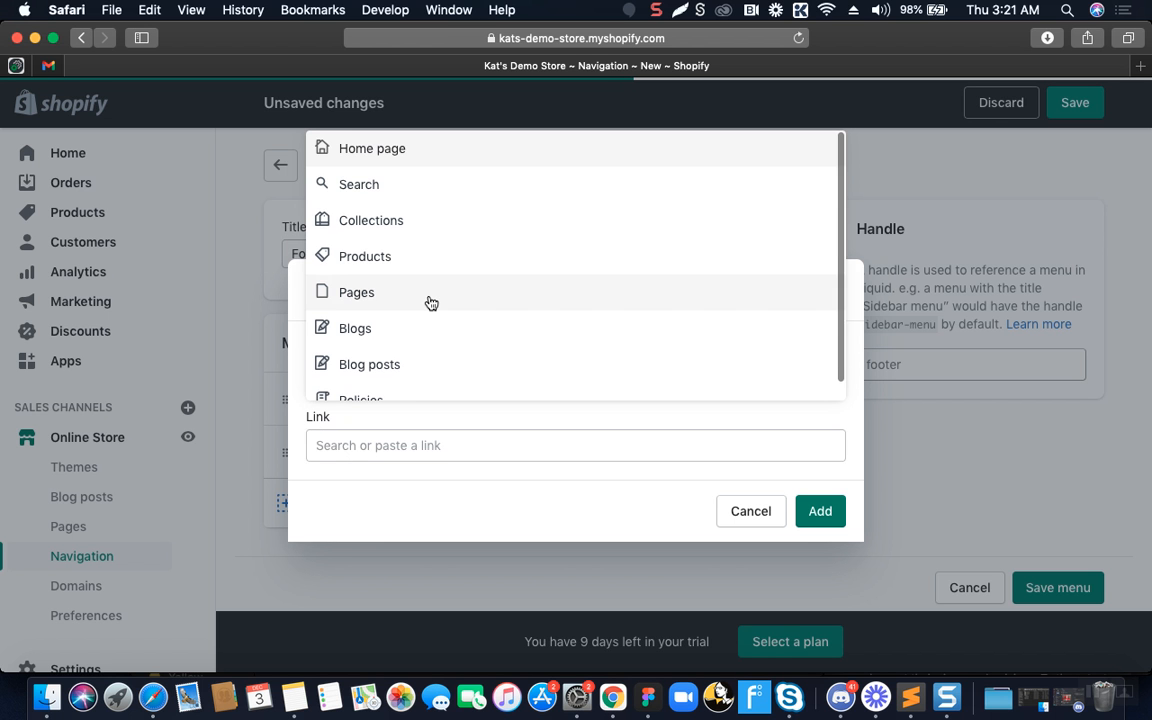
click(430, 300)
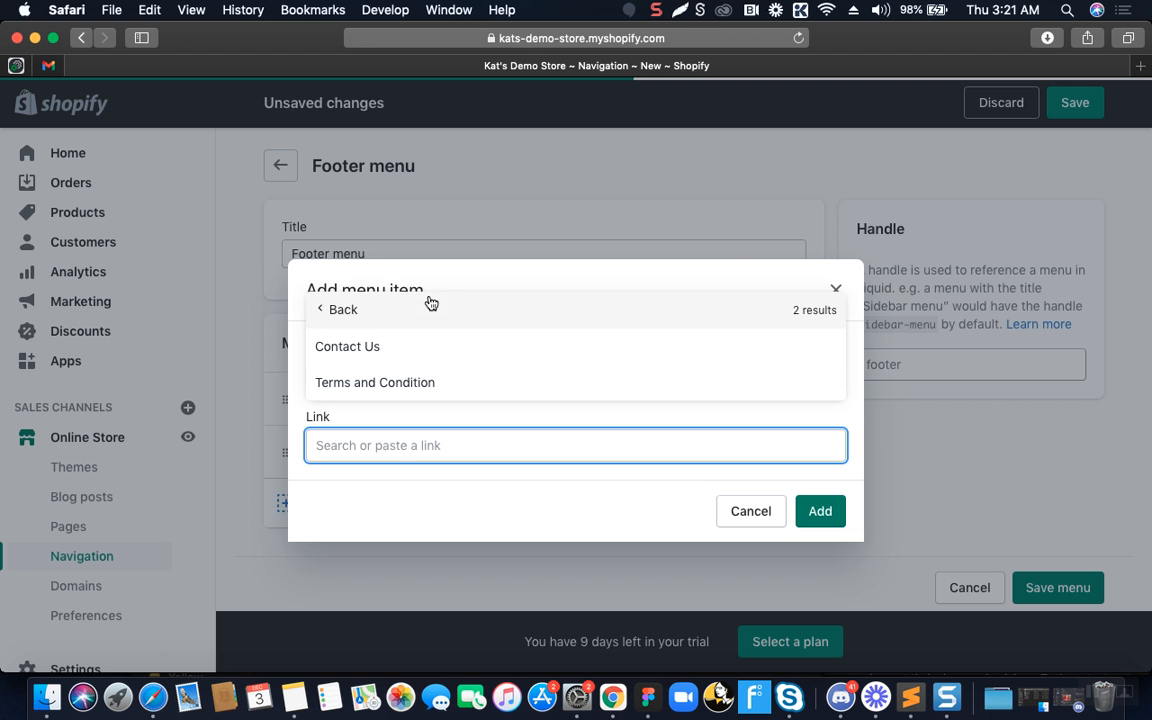
click(460, 350)
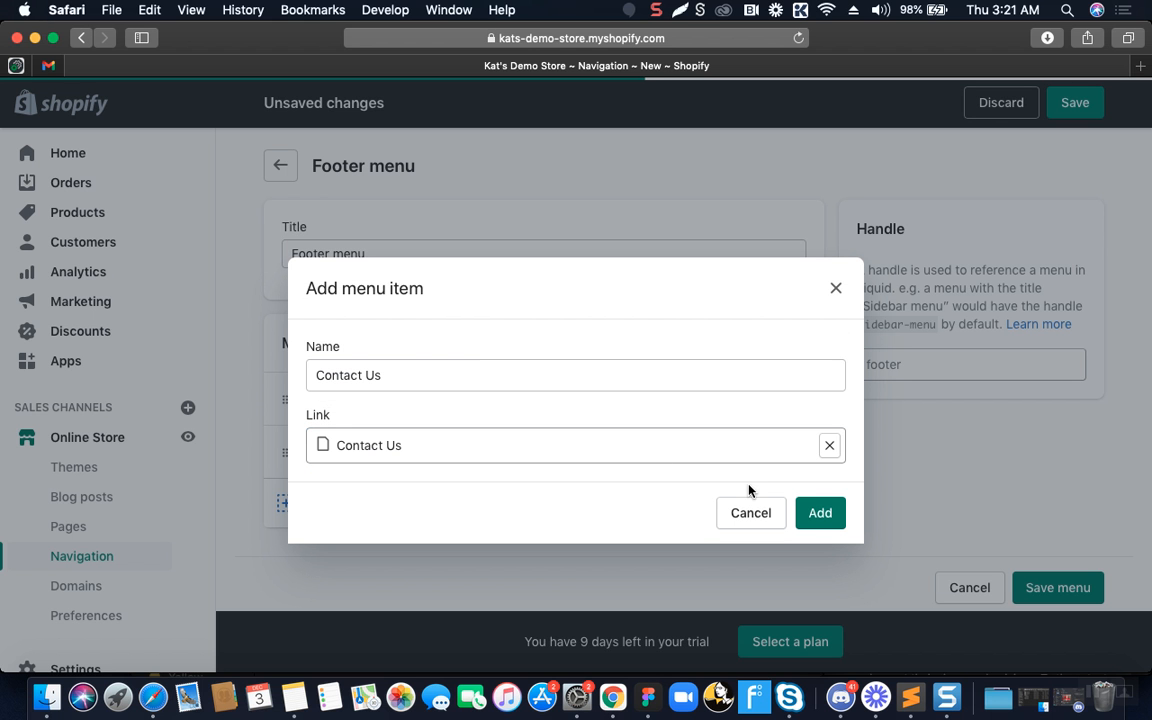
click(822, 515)
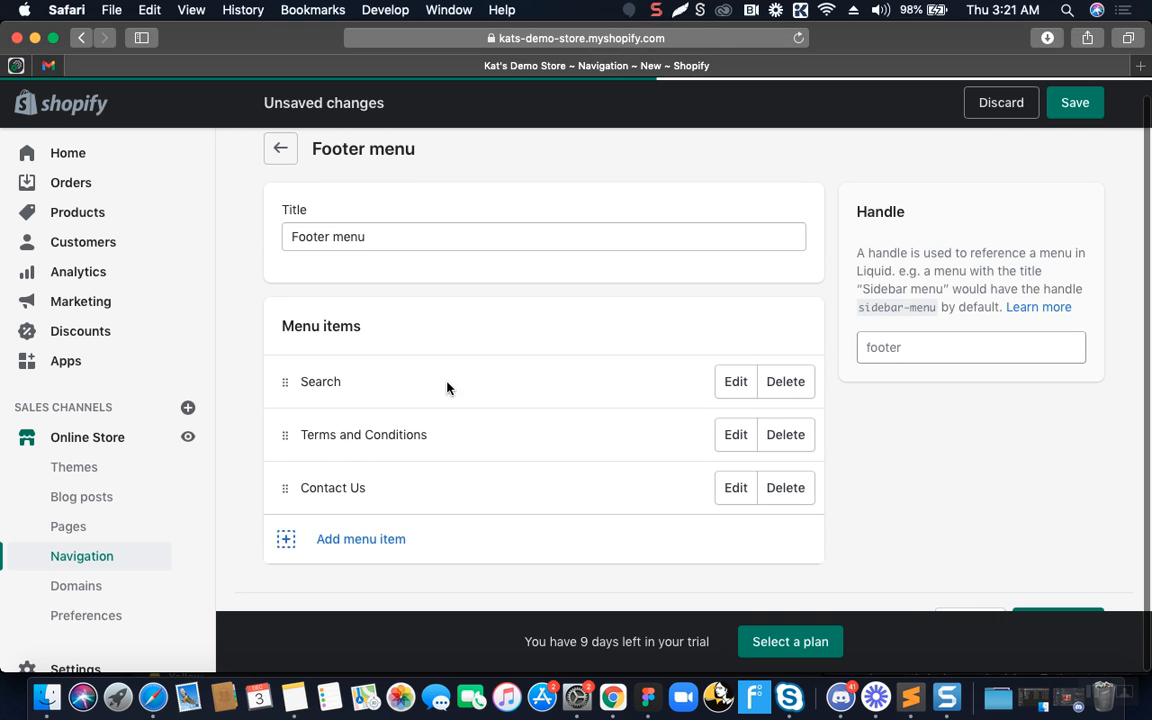
- Save the changes to the footer menu
scroll(450, 386, down, 1)
scroll(993, 481, down, 2)
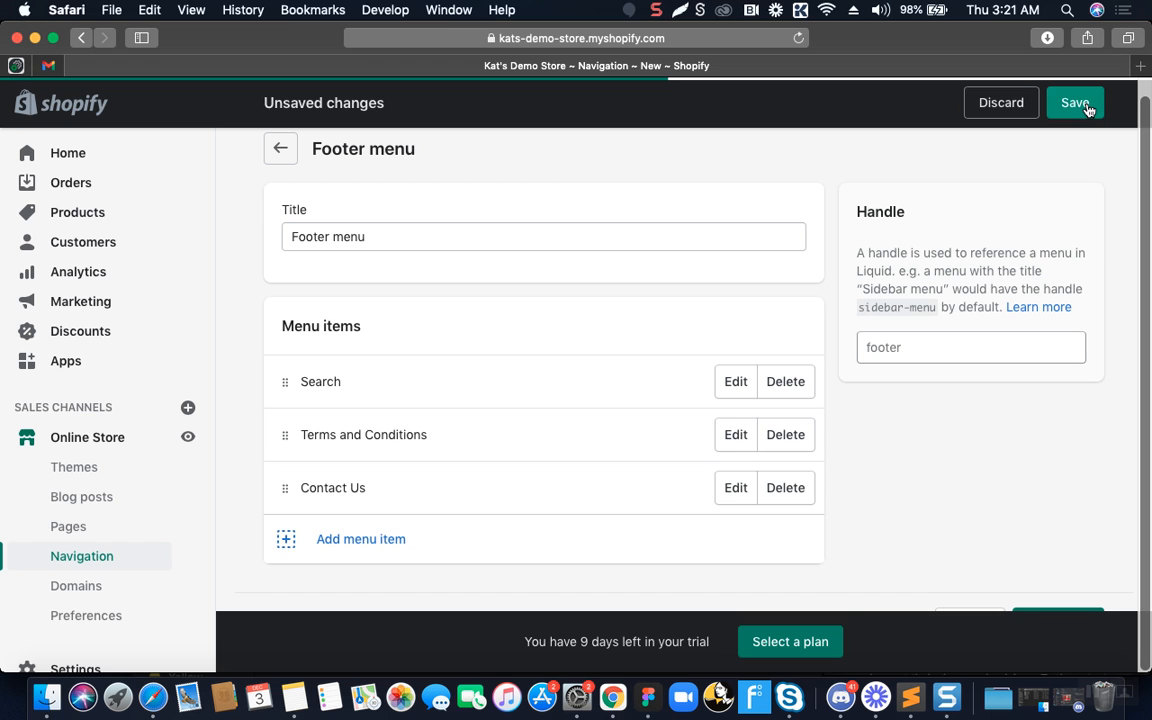
click(1077, 103)
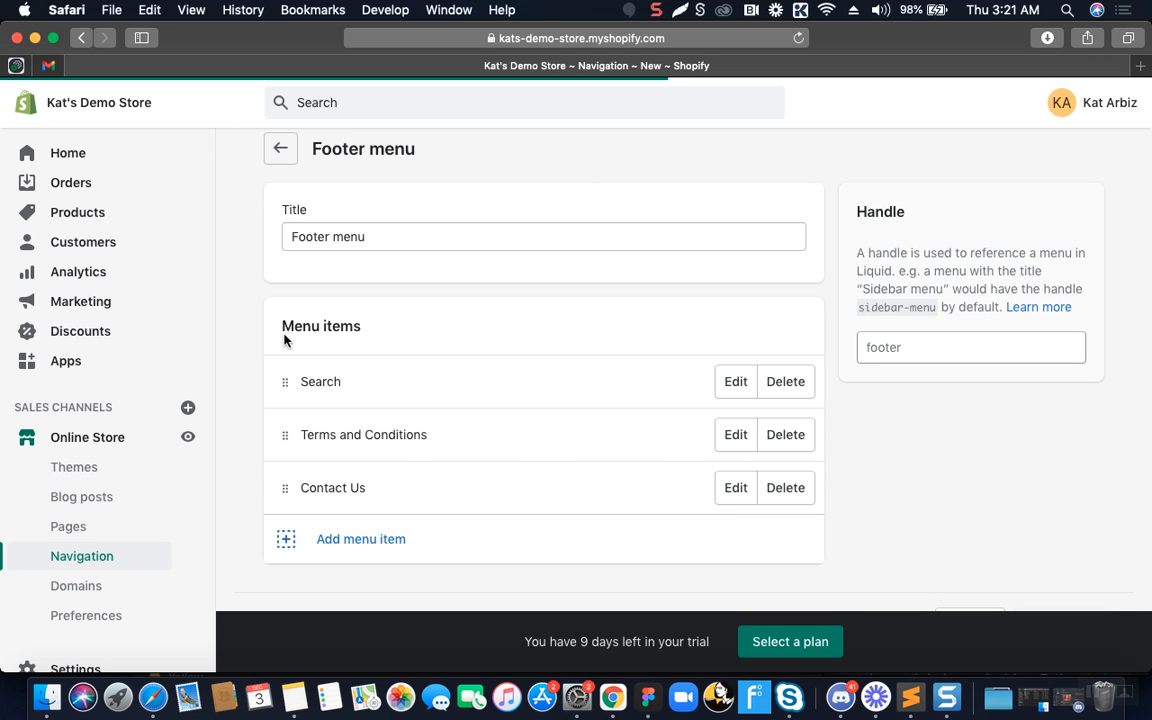
- Review the items of the store's main menu and return to the list of menus
scroll(281, 160, up, 1)
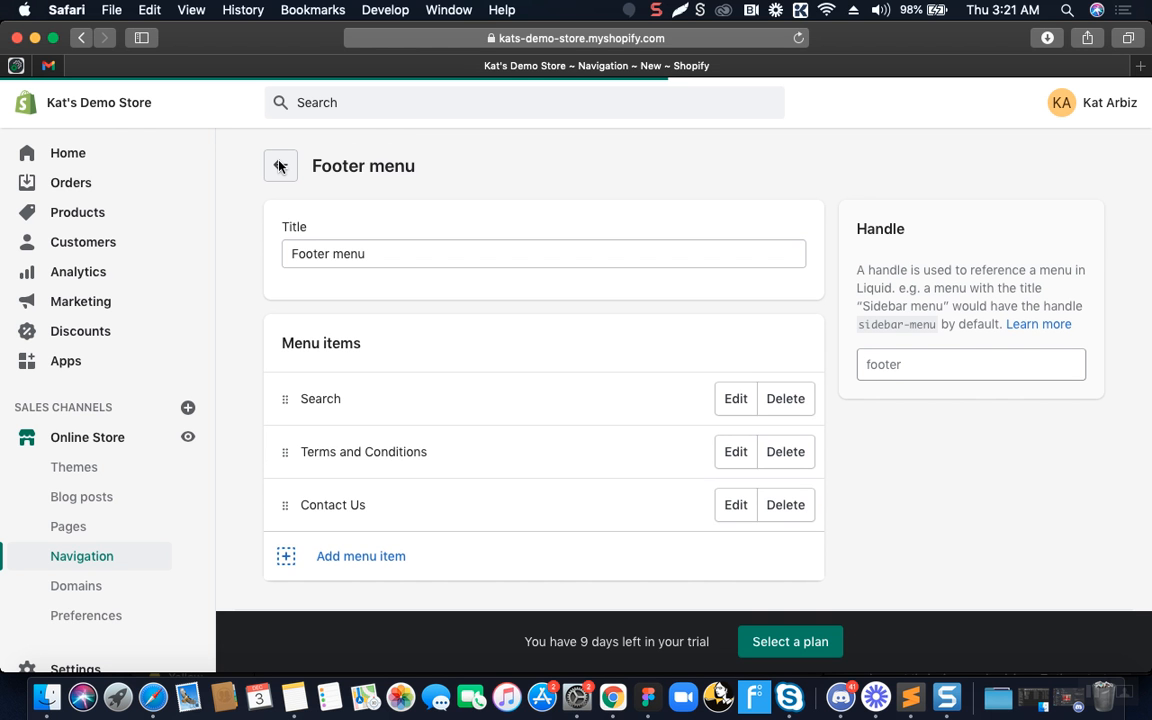
click(280, 166)
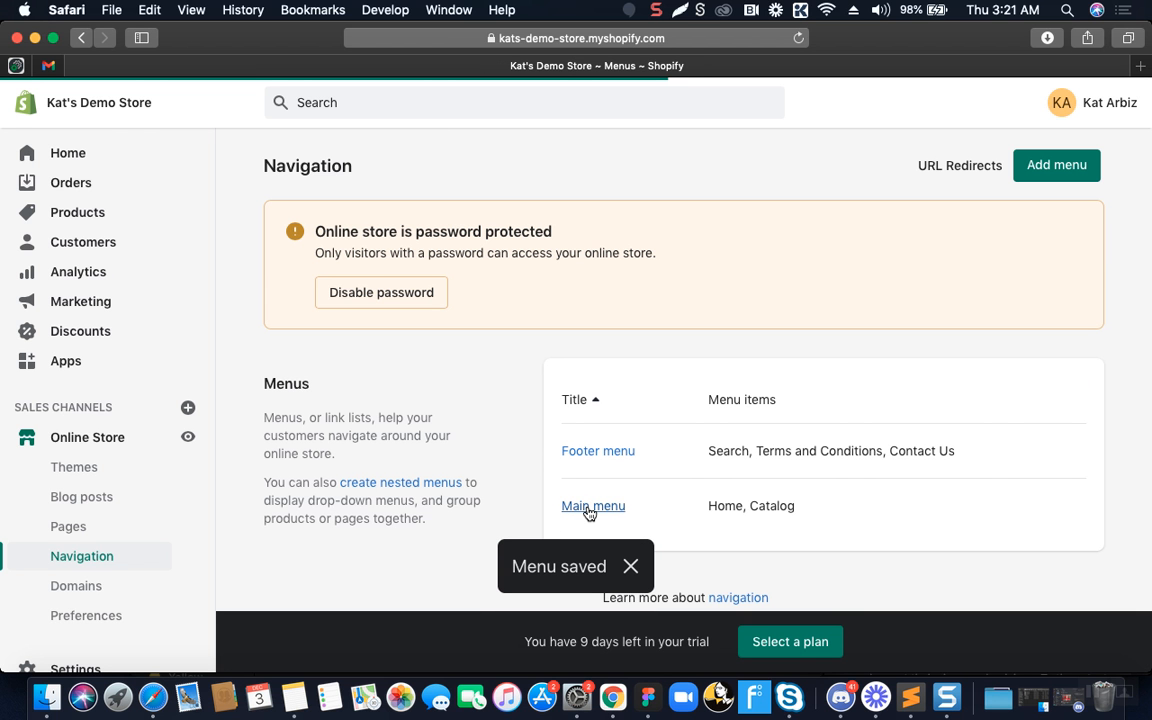
click(588, 508)
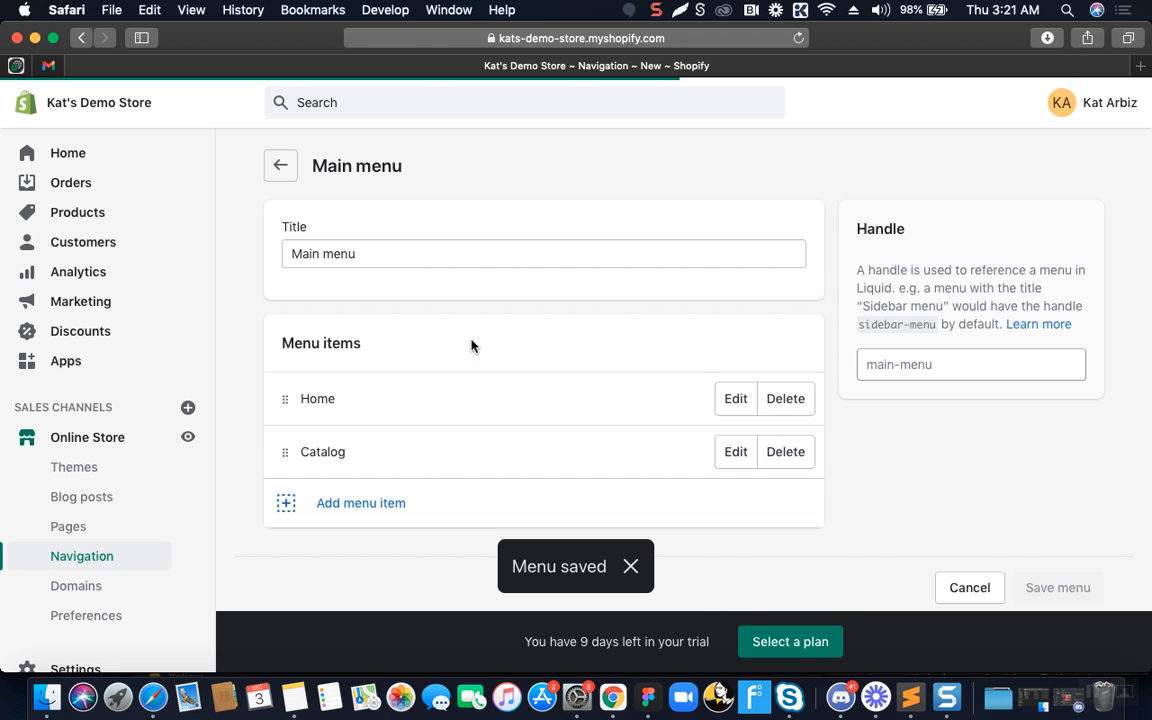
click(281, 168)
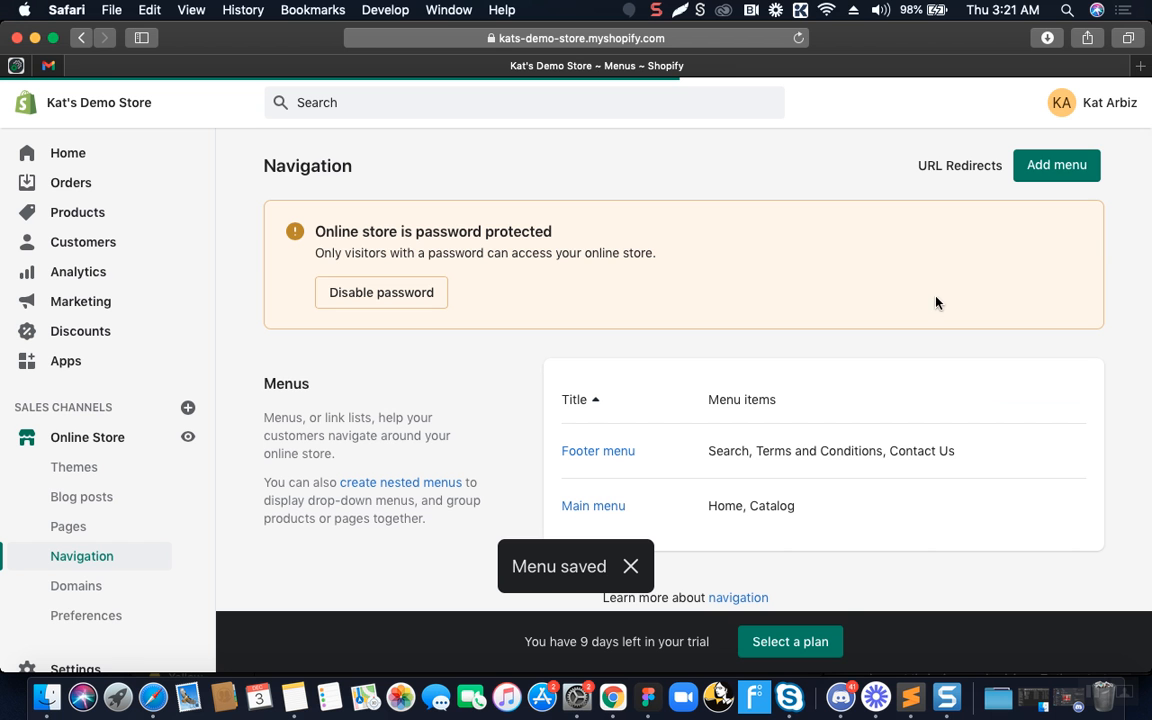
- Create a new navigation menu with the title For Demo
click(1059, 167)
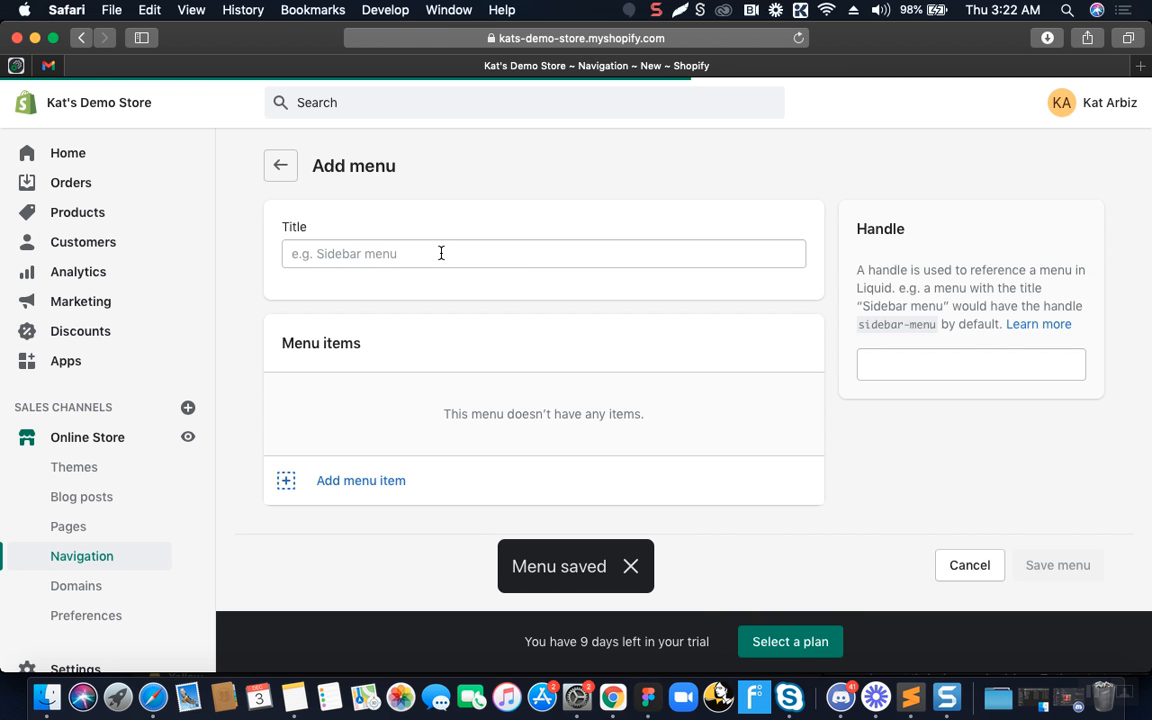
click(441, 253)
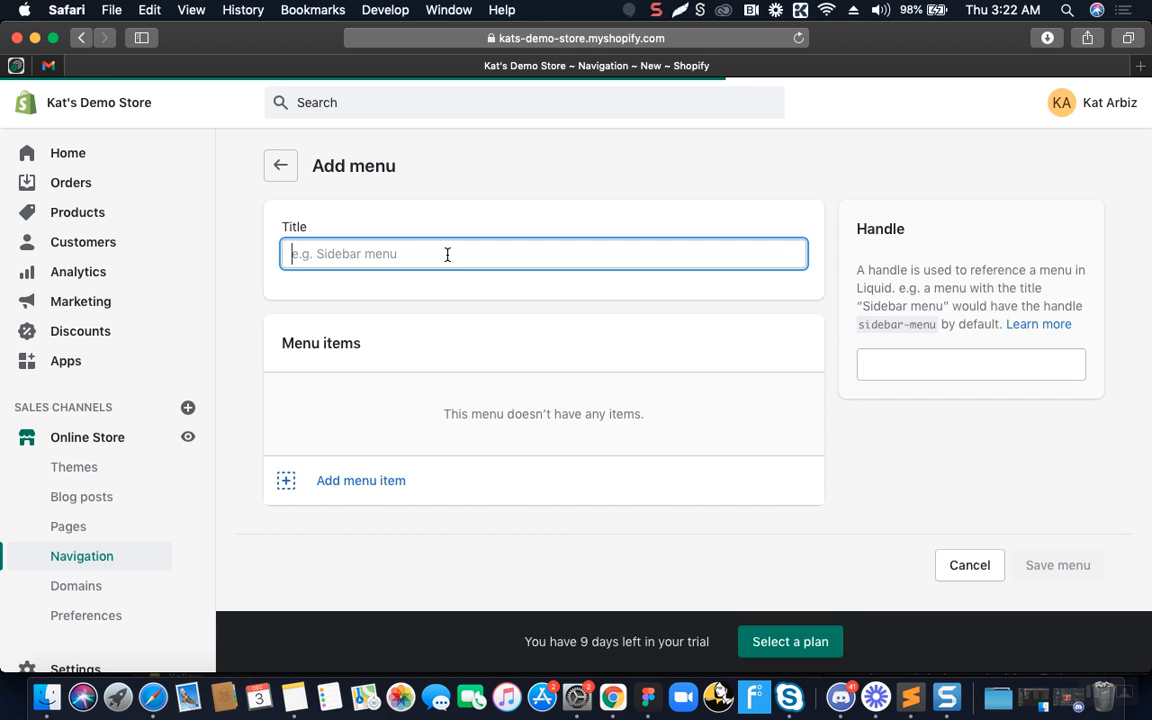
text(For Demo)
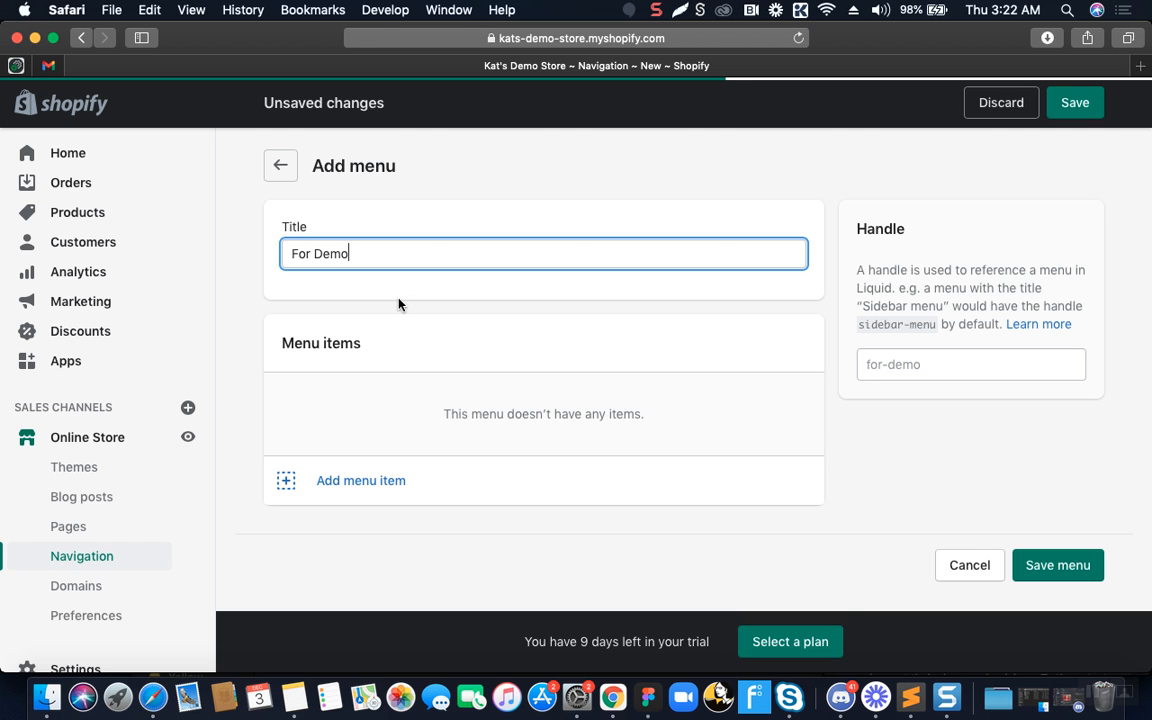
drag(355, 254, 273, 250)
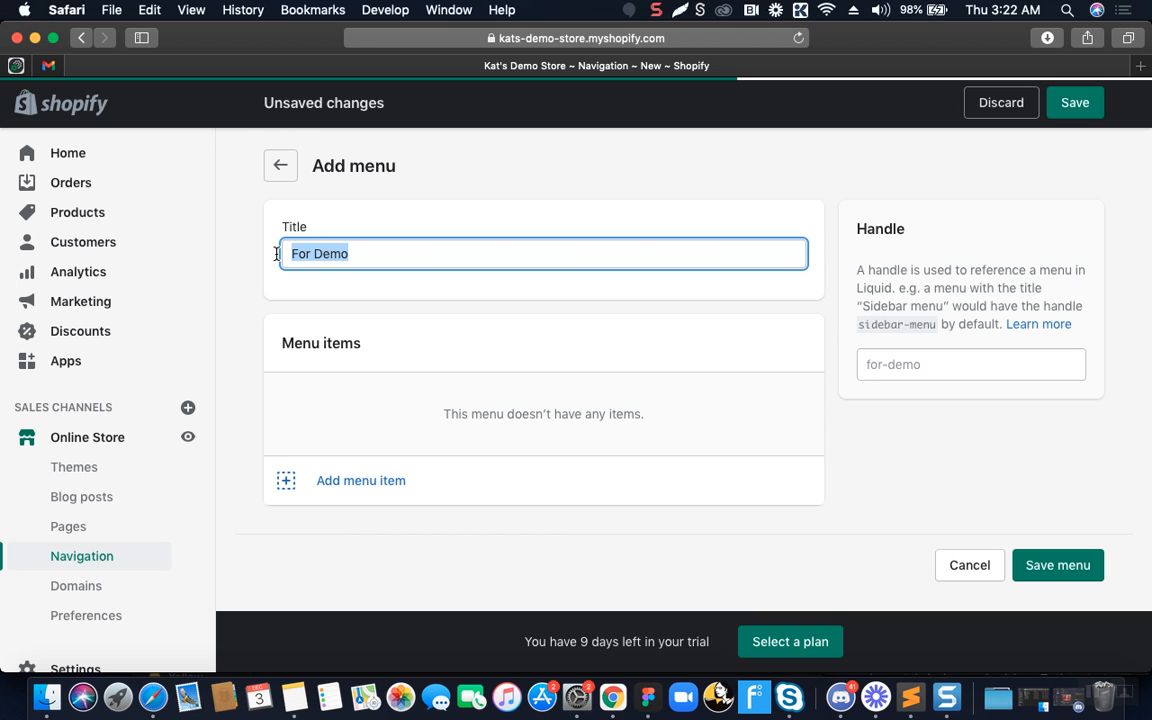
click(368, 488)
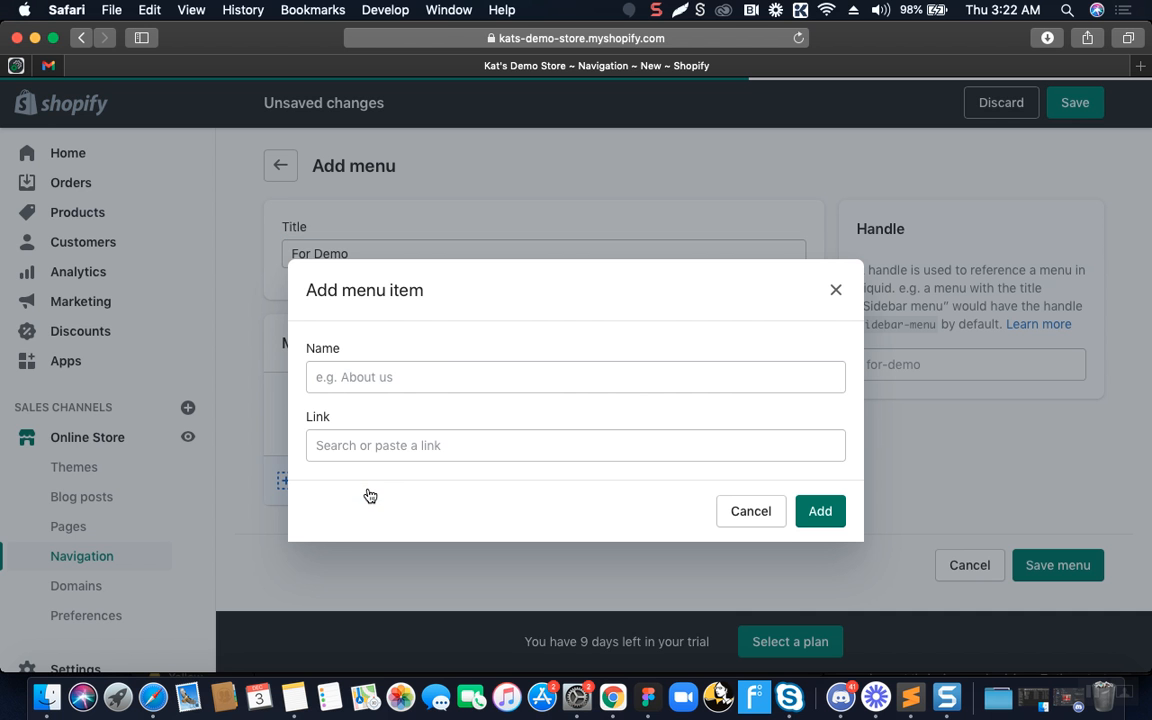
click(441, 366)
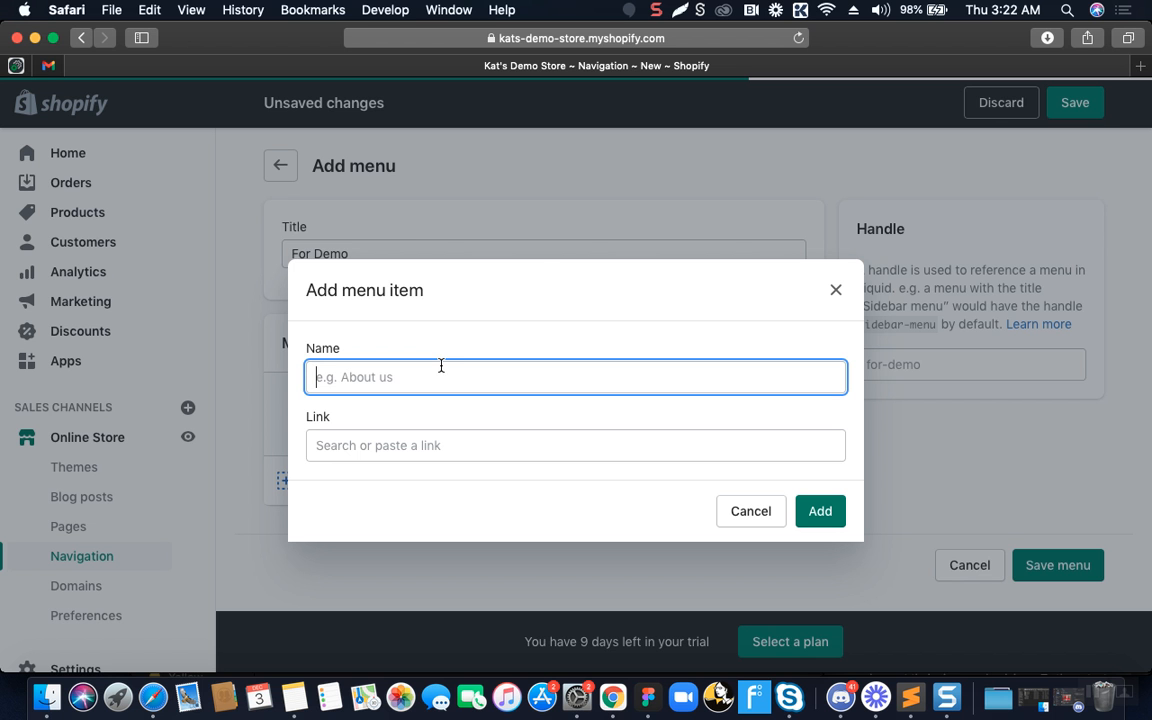
click(836, 290)
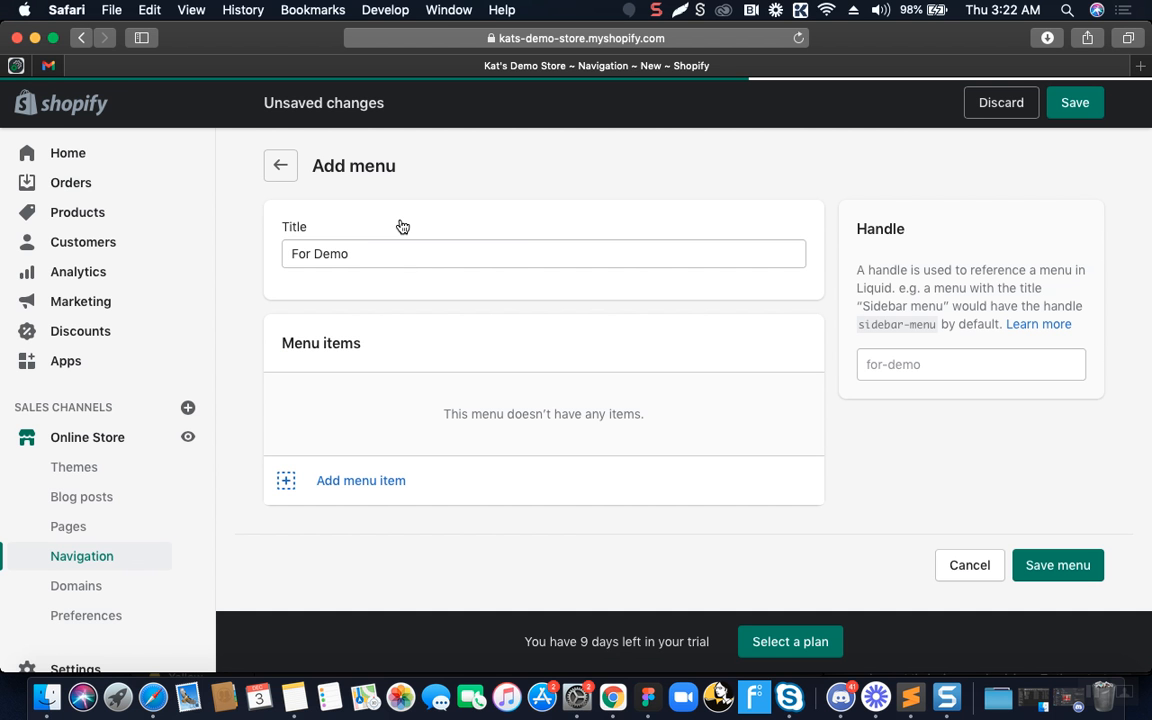
- Change the new menu's title to Main Menu 2
drag(414, 262, 252, 238)
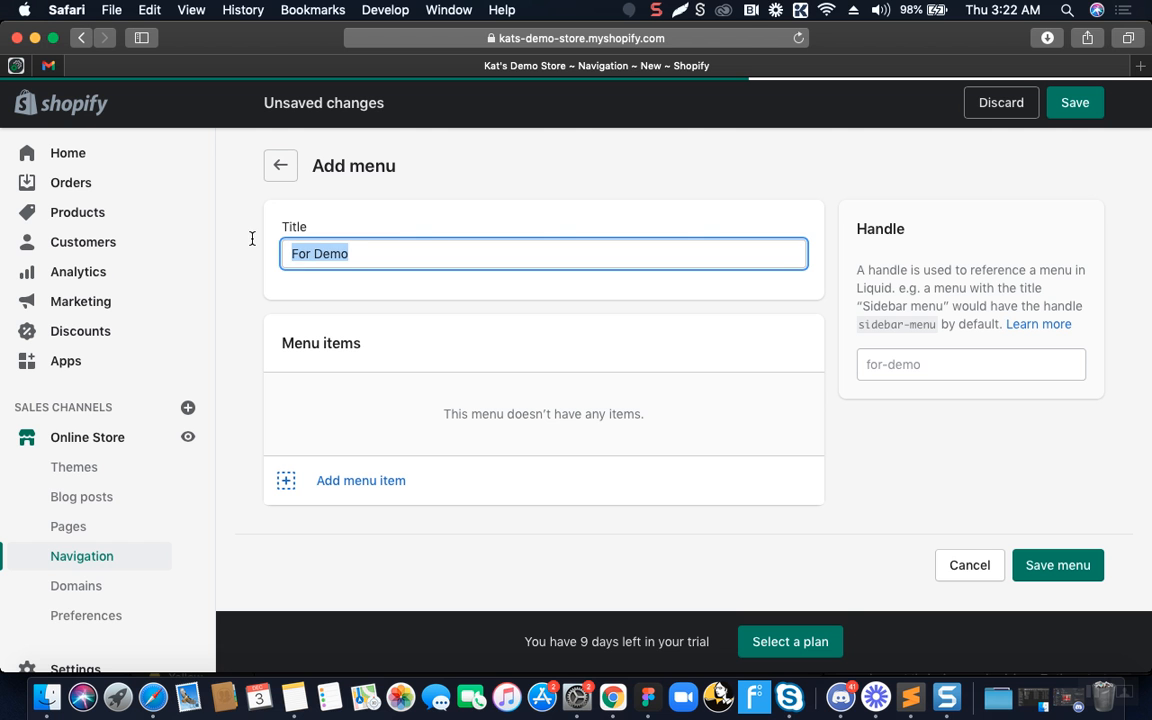
text(Main Me)
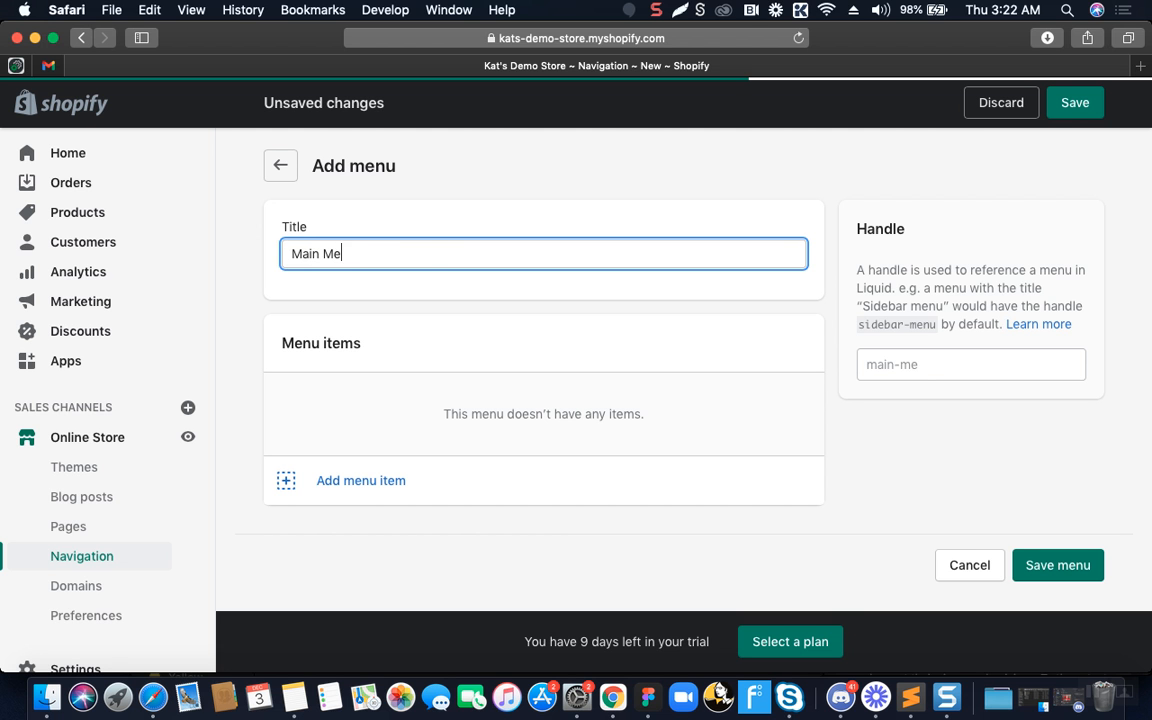
text(nu 2)
- Add a menu item named Home to the new menu, linked to the Featured Collection
click(330, 484)
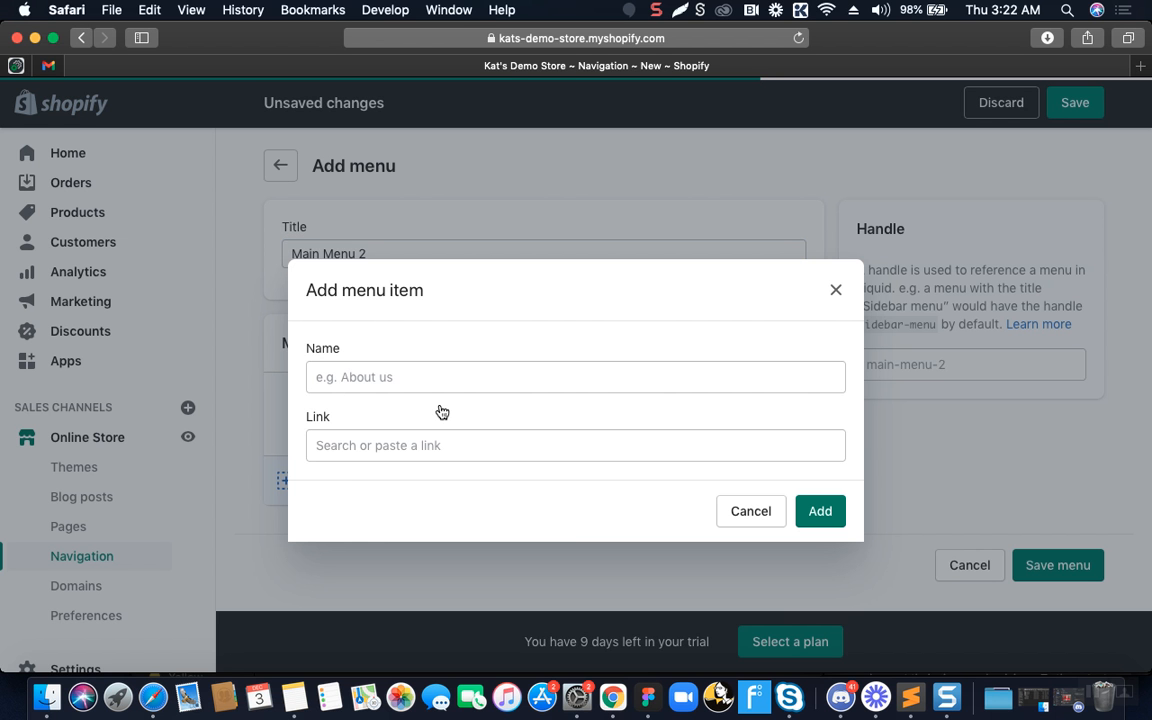
click(450, 370)
text(Home)
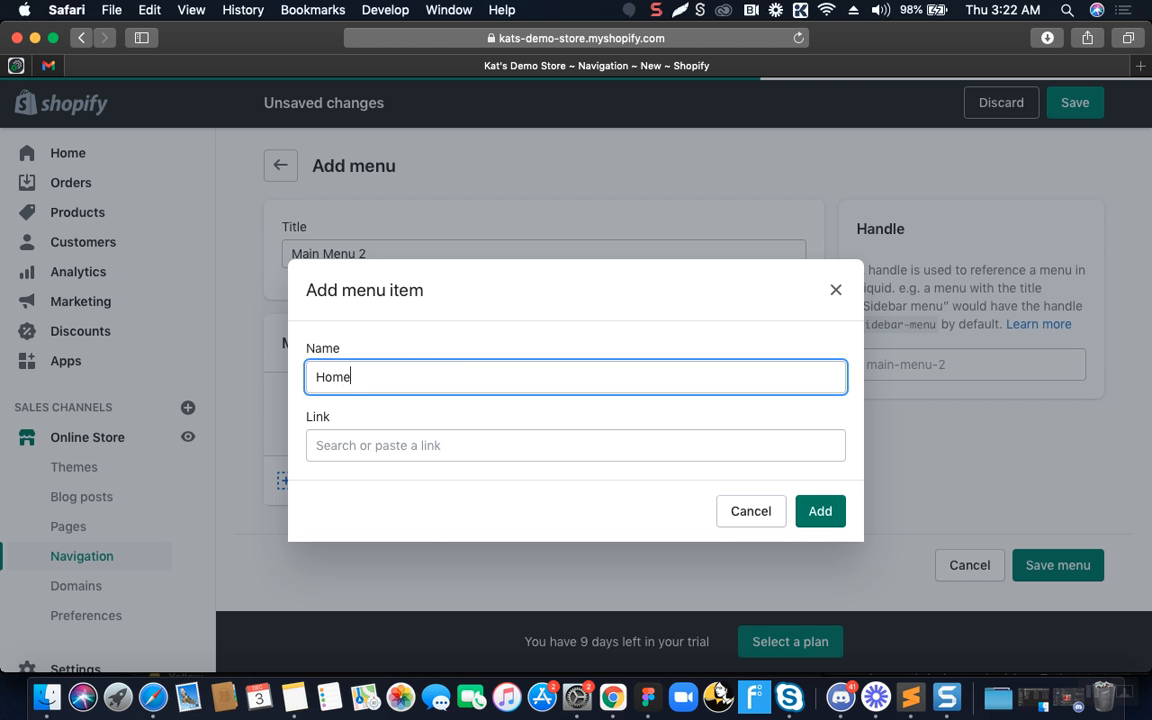
click(472, 443)
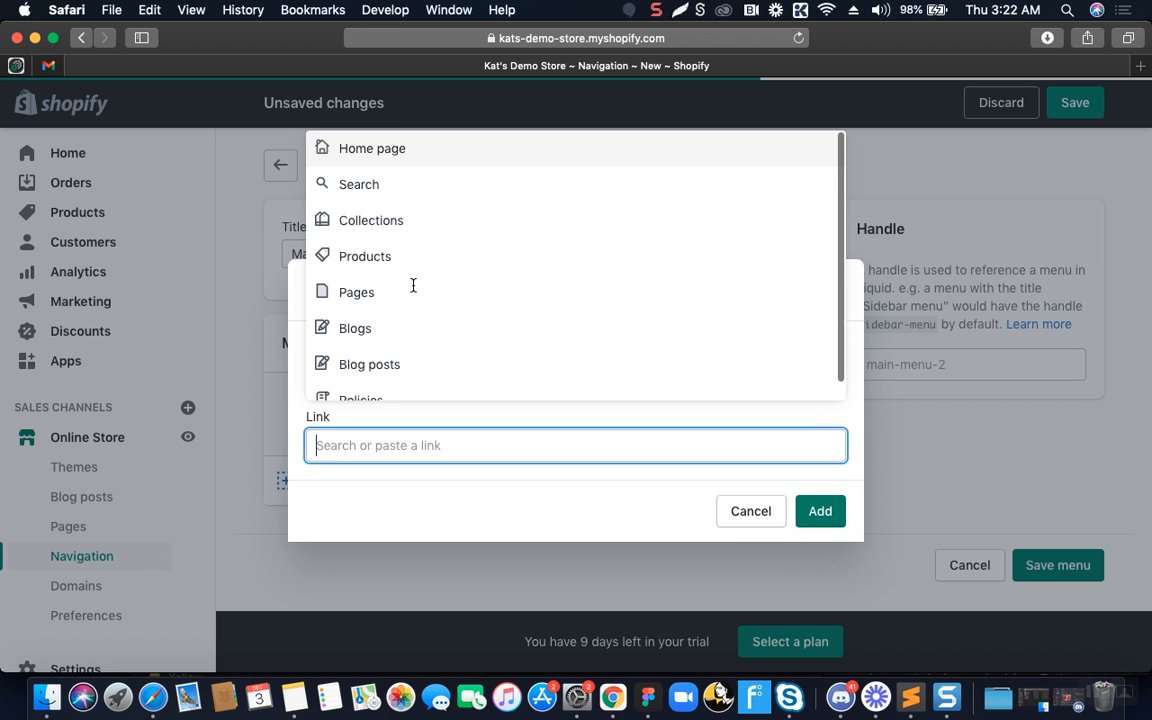
click(380, 224)
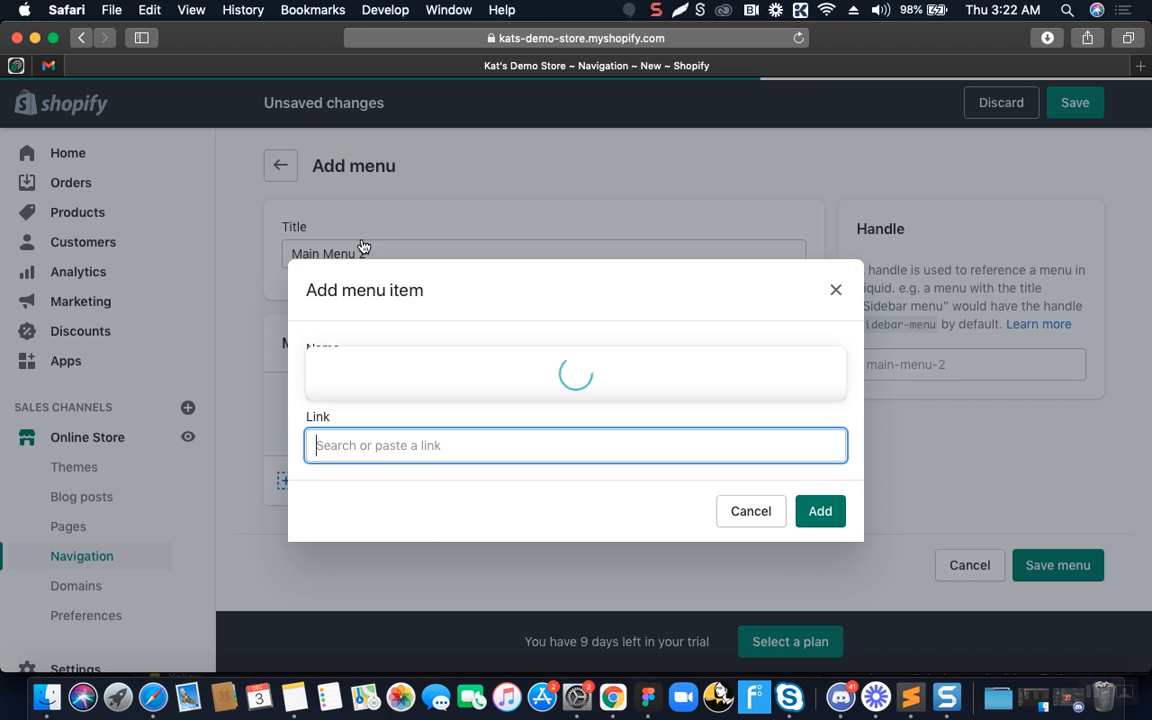
click(417, 333)
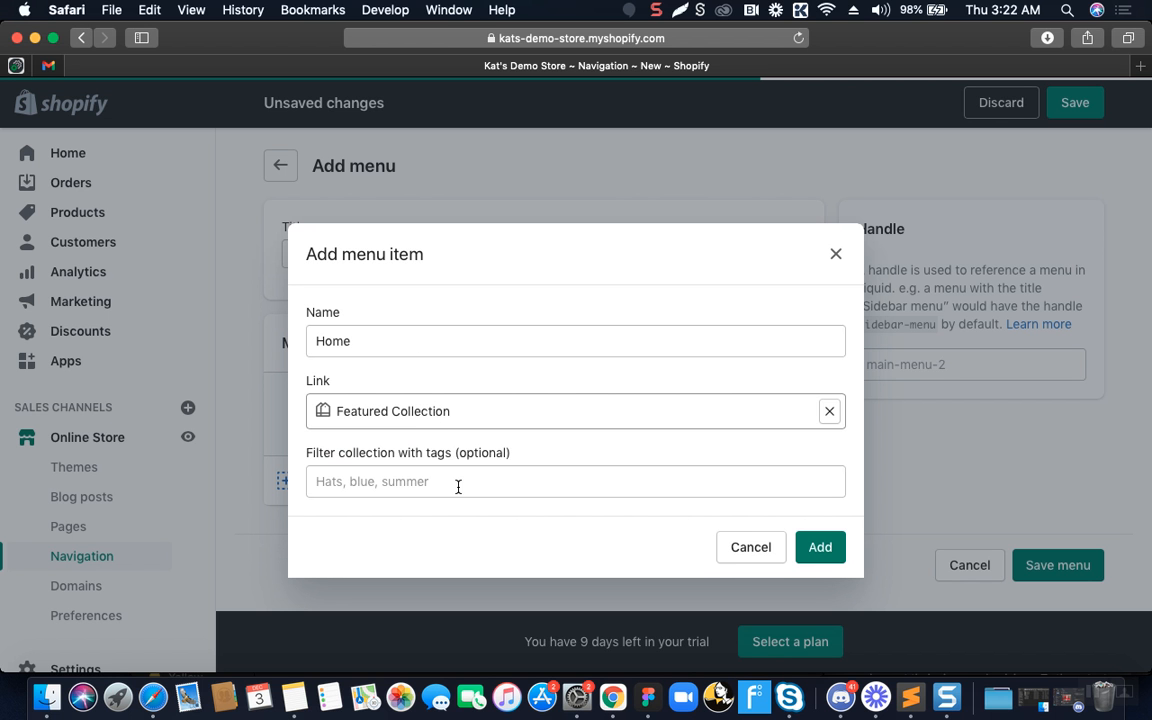
click(830, 553)
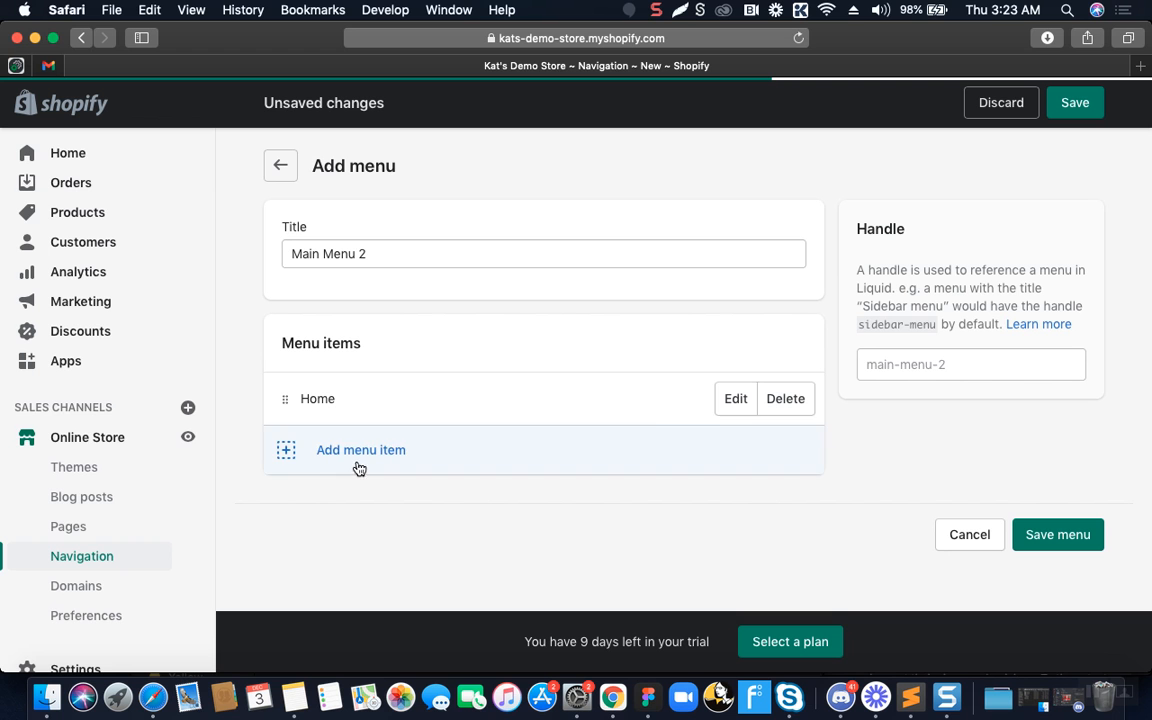
- Change the Home item's link to the Home page and apply the change
click(736, 401)
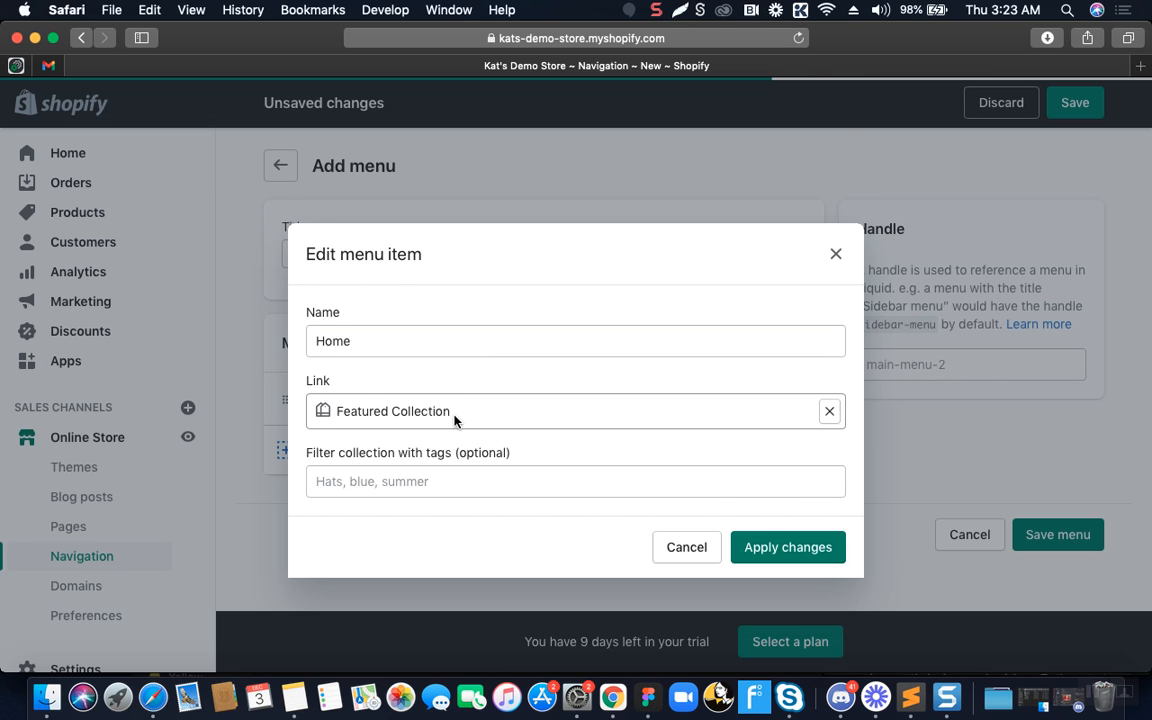
click(457, 414)
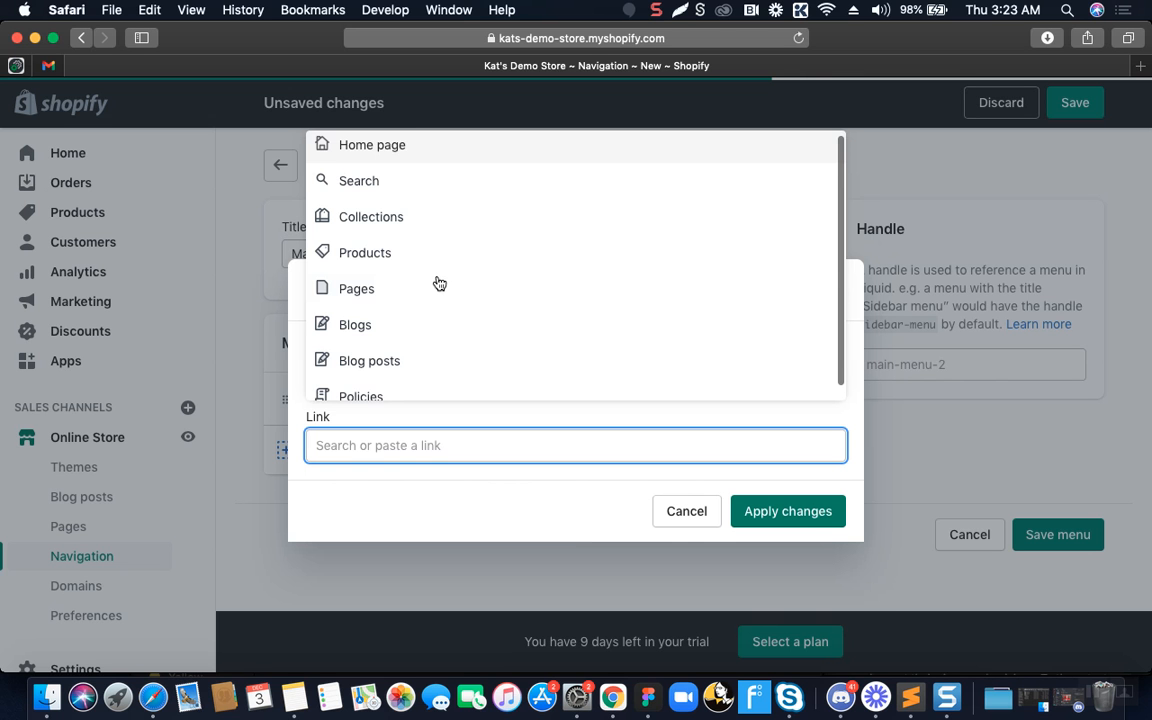
click(399, 155)
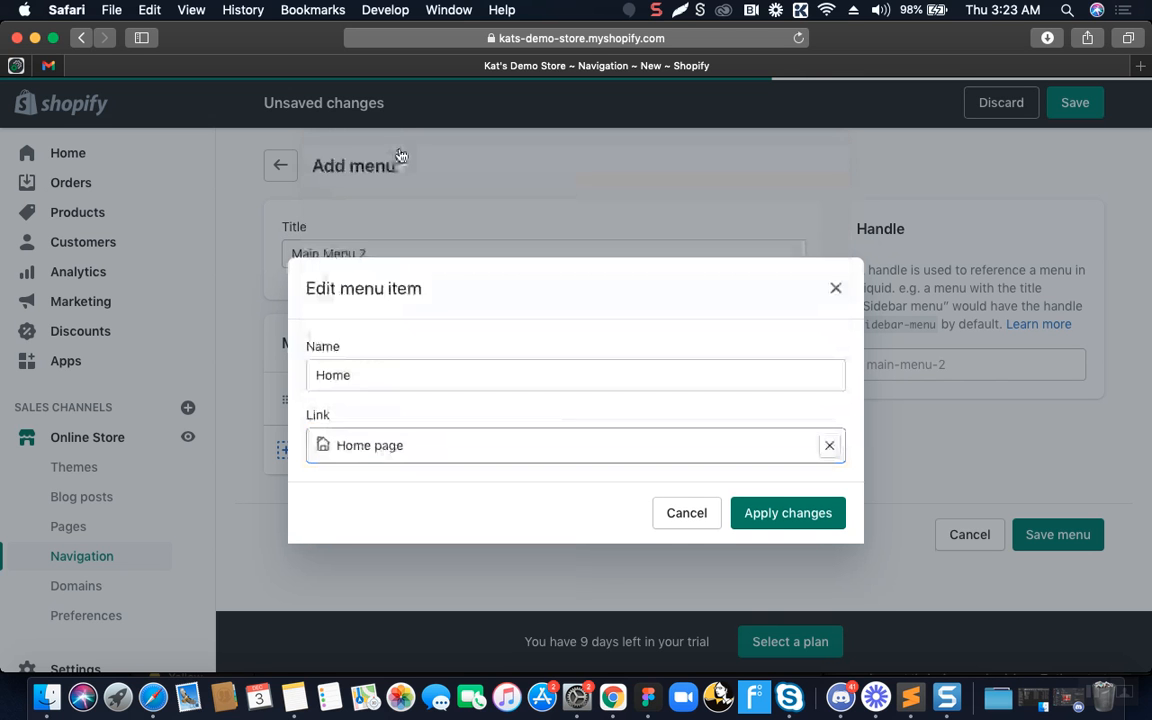
click(773, 515)
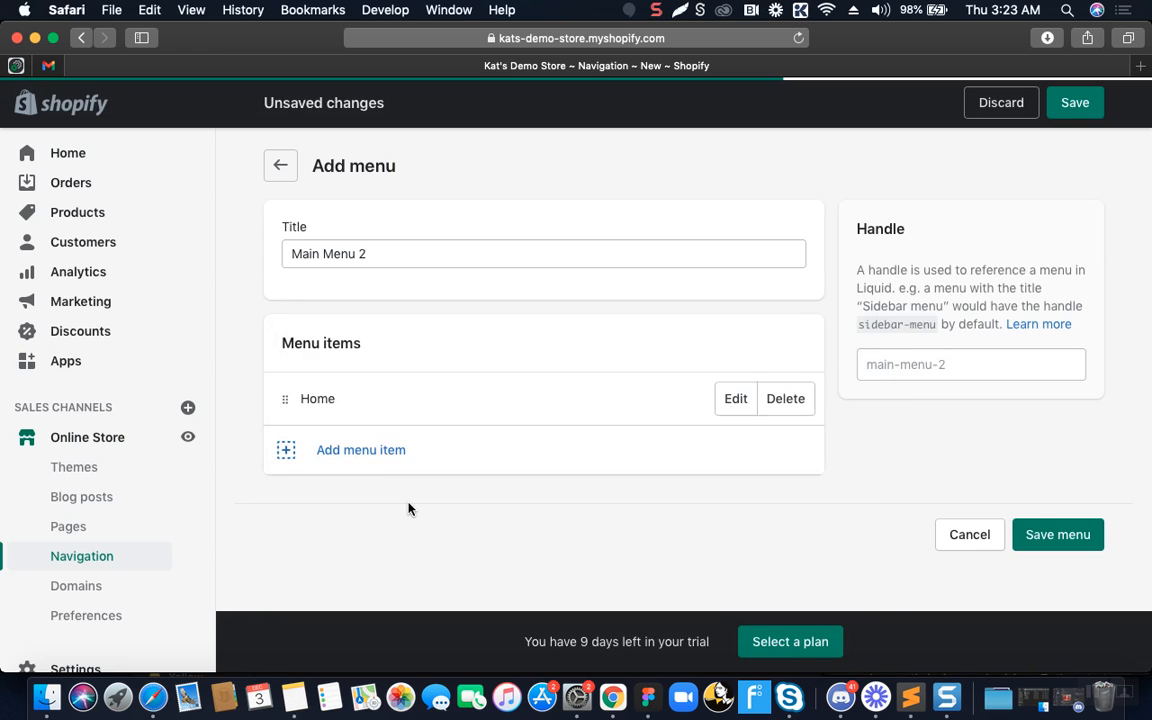
- Add a menu item named Featured Collections, linked to the Featured Collection under collections
click(356, 451)
click(366, 378)
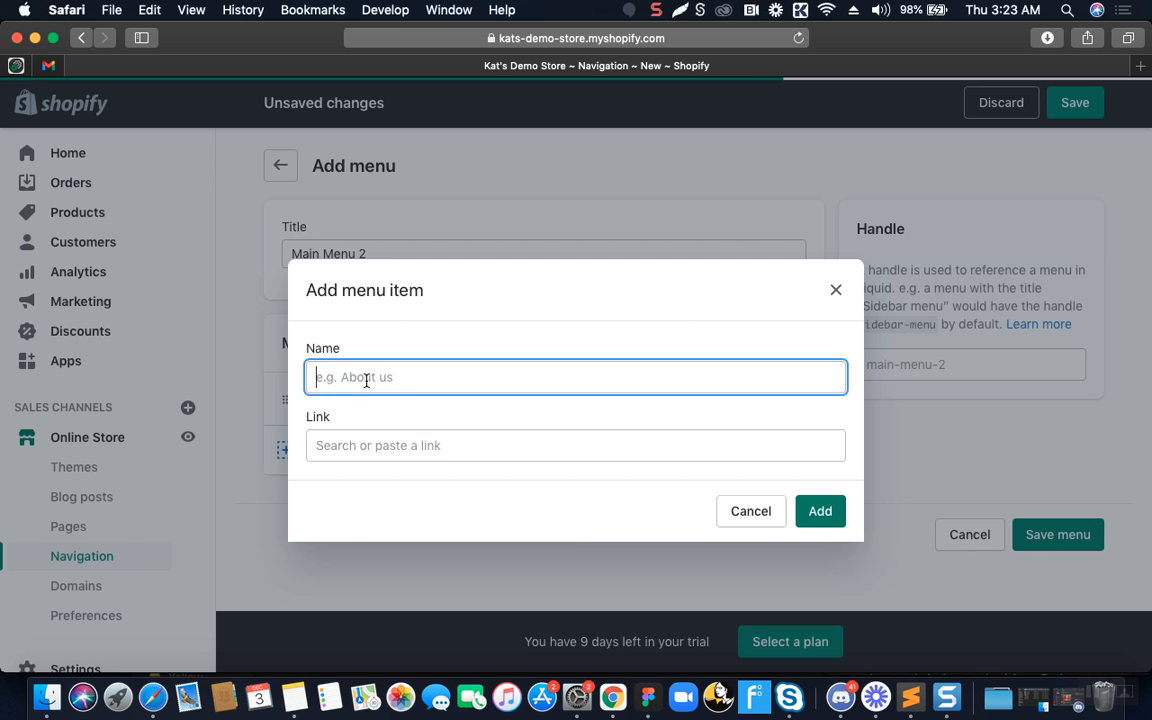
text(Featured Collec)
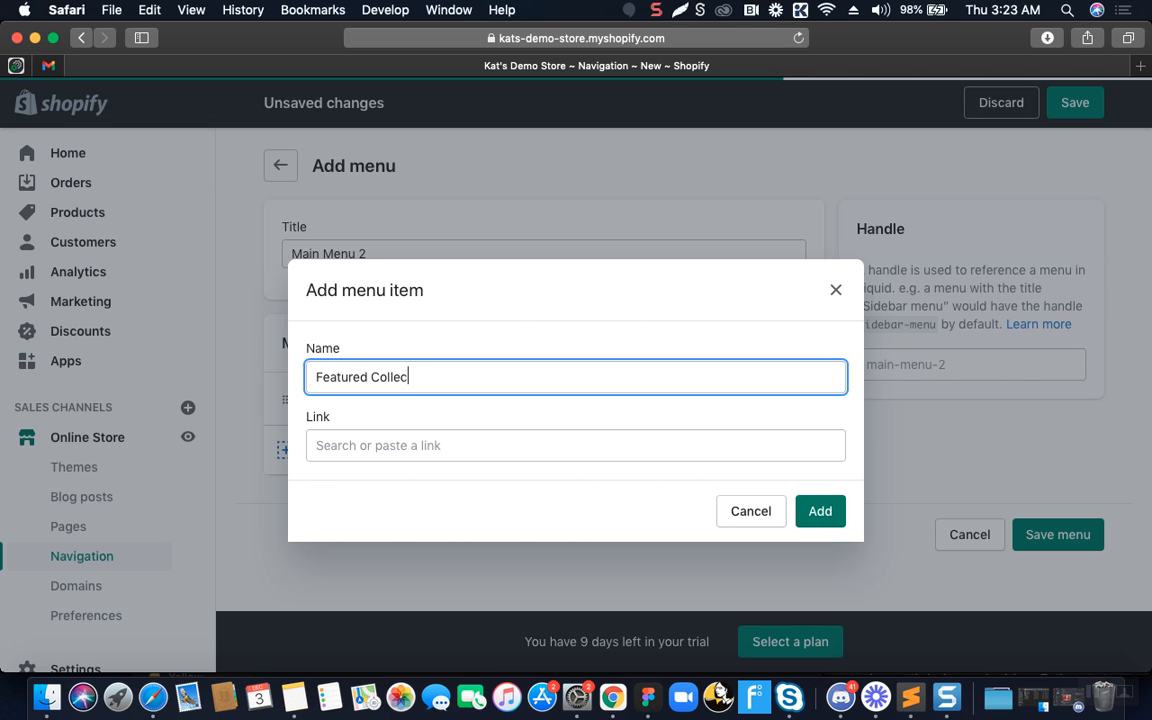
text(tions)
click(393, 450)
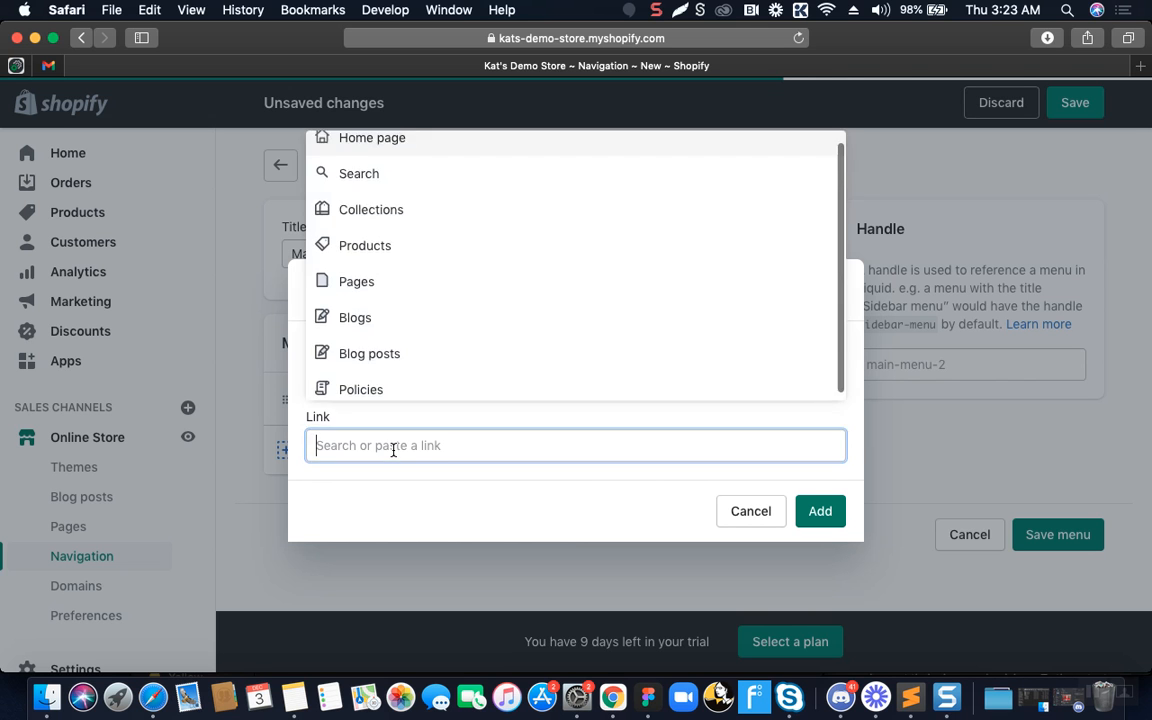
click(390, 222)
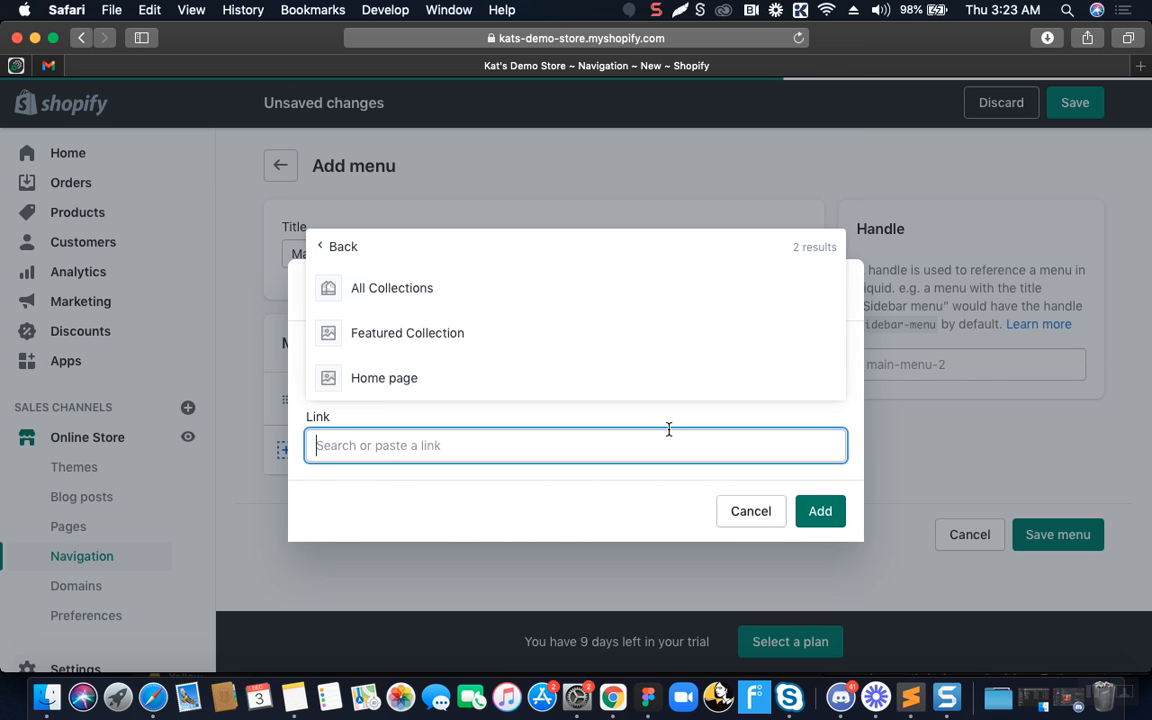
click(482, 335)
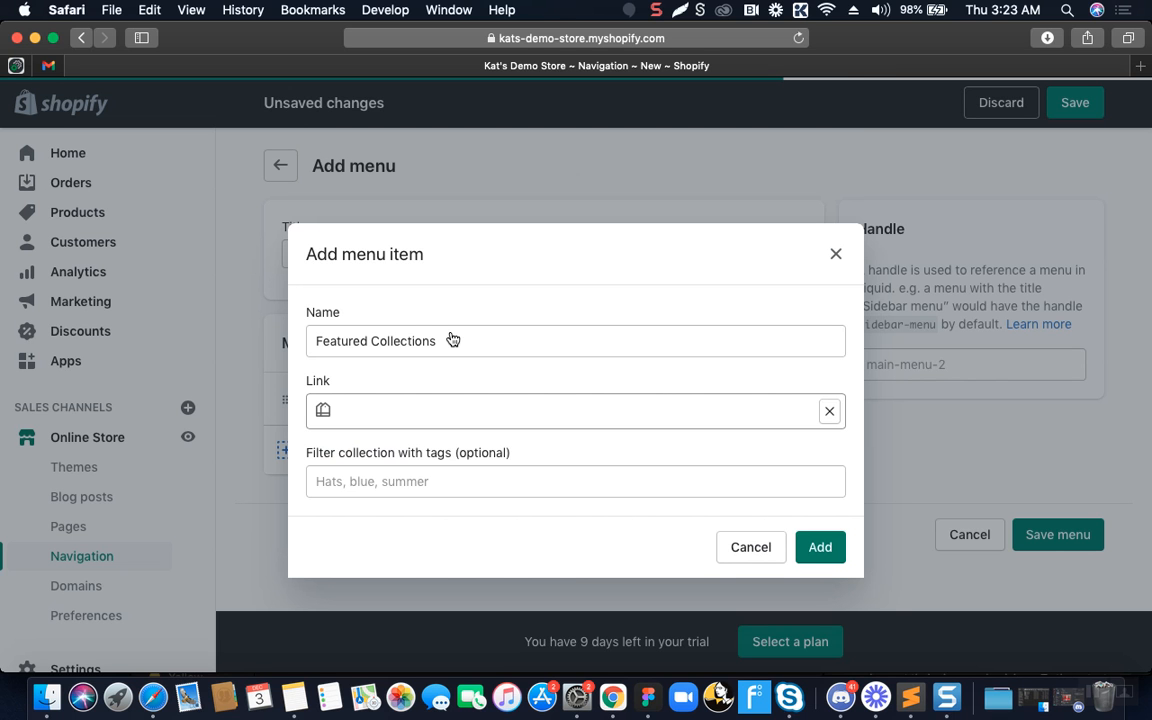
click(818, 548)
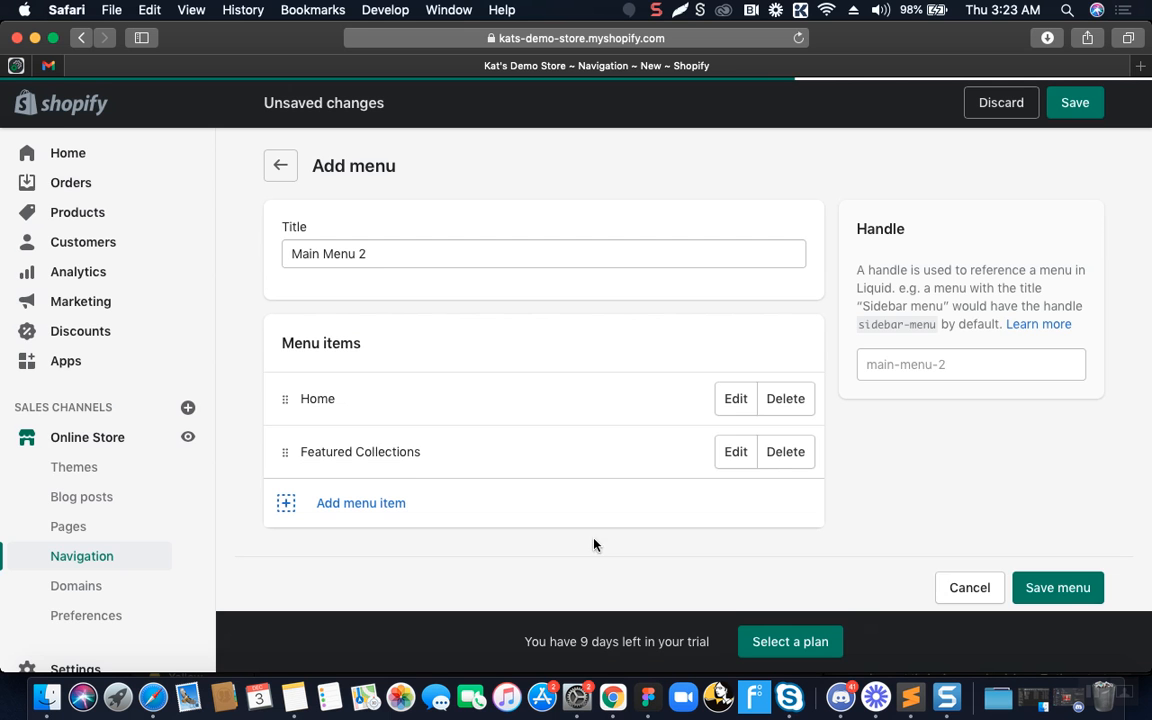
- Add a menu item named Catalog, linked to All Collections
click(340, 516)
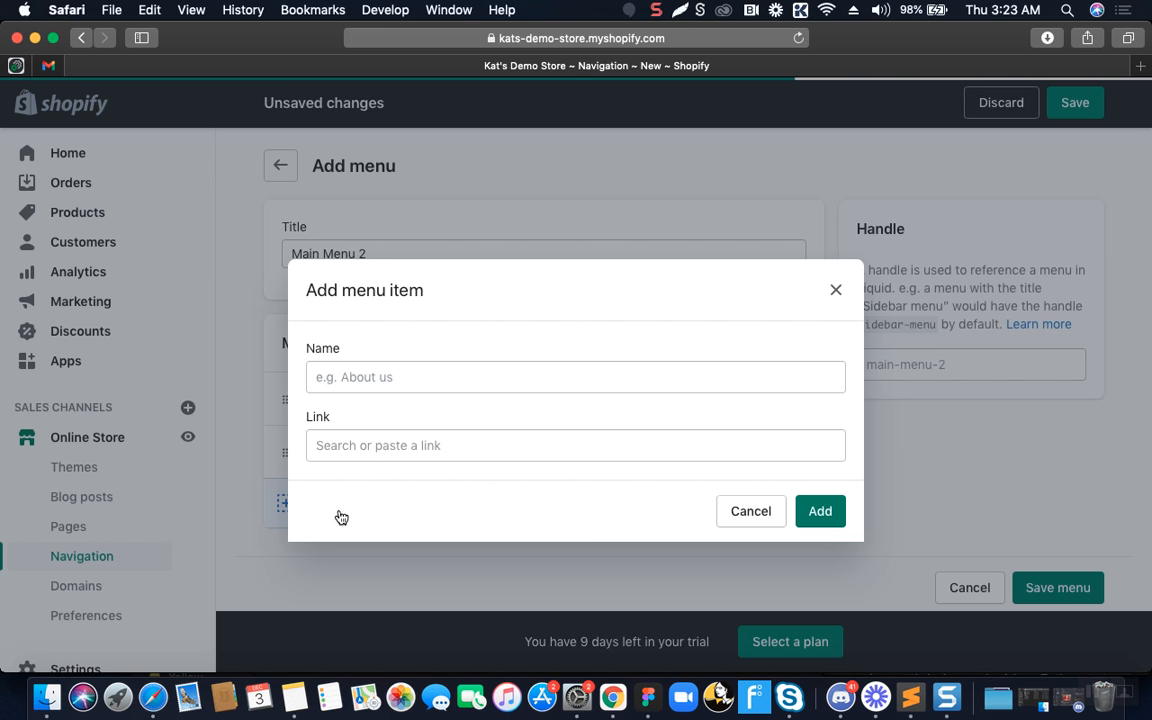
click(385, 373)
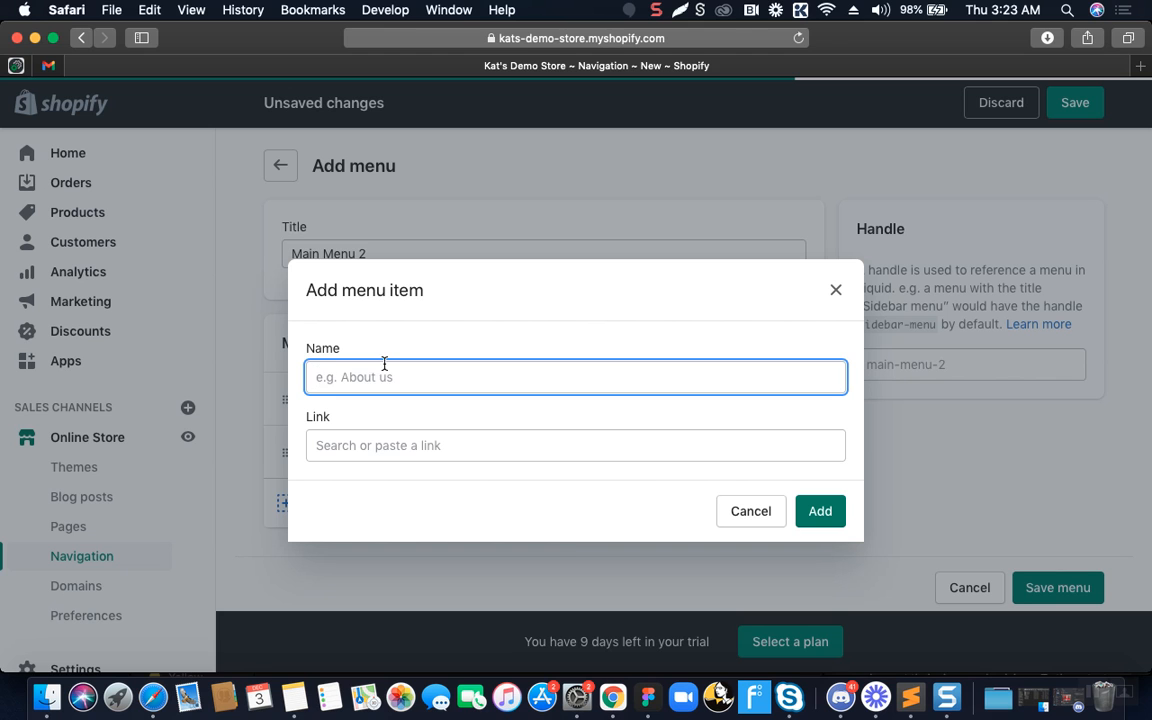
text(Catalog)
click(755, 455)
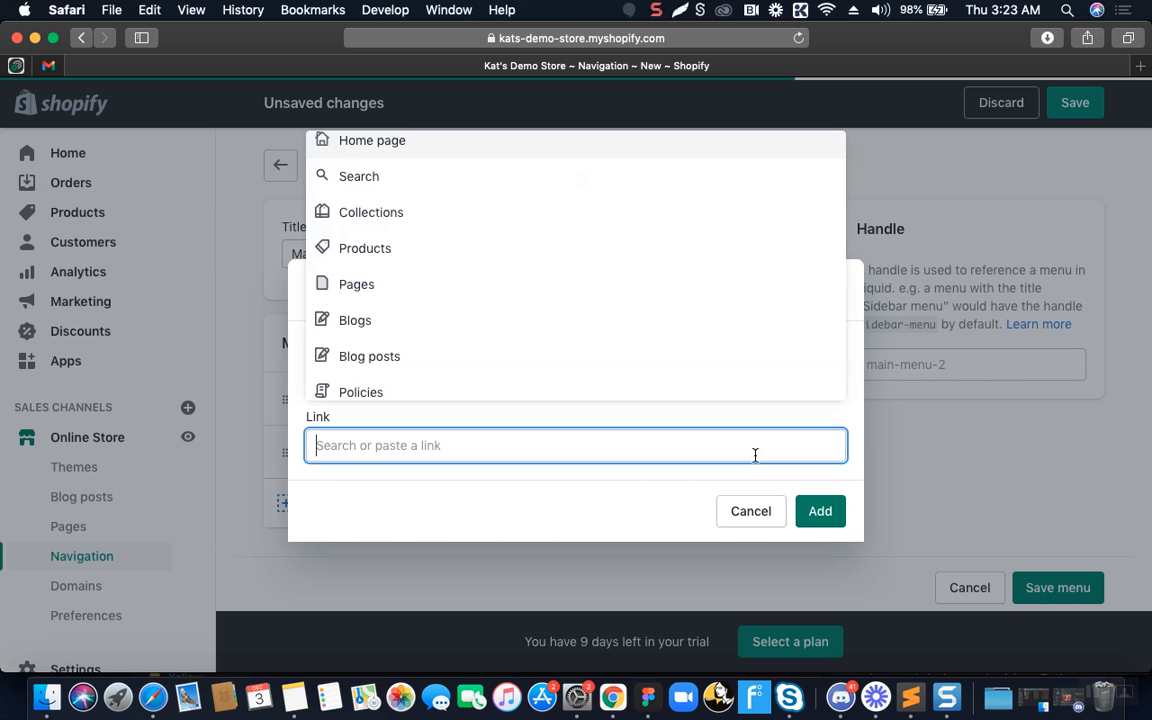
click(386, 222)
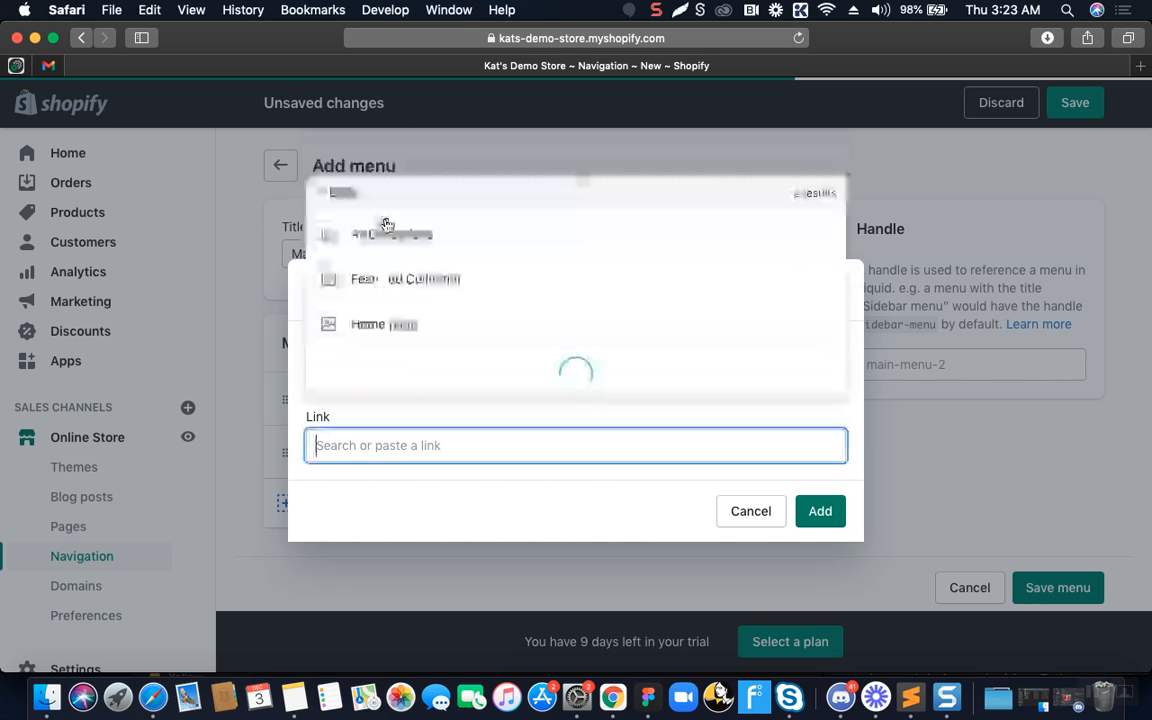
click(395, 287)
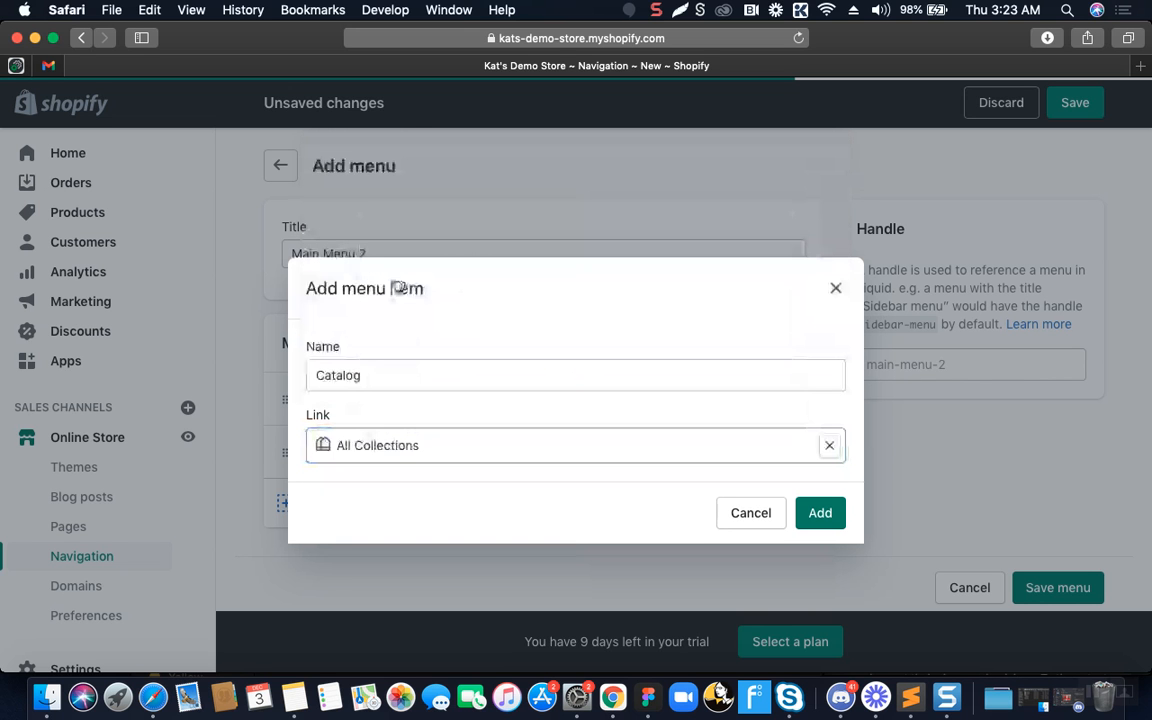
click(830, 533)
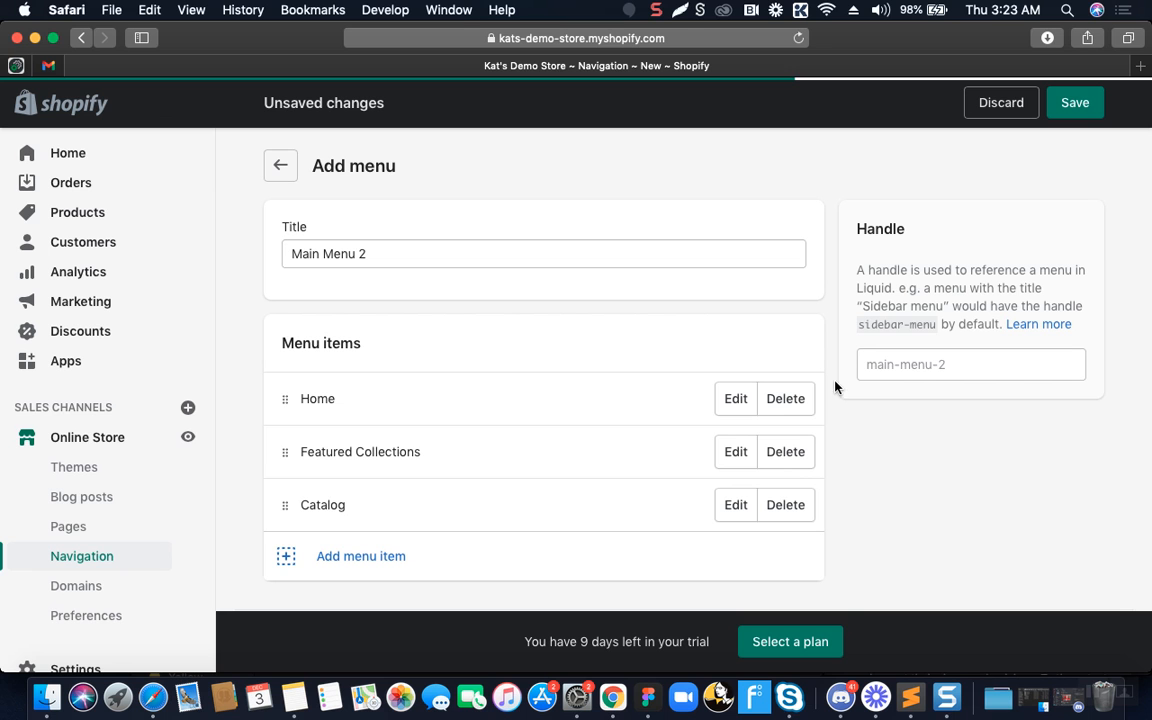
- Save the new menu and return to the list of menus to check its items
click(1075, 104)
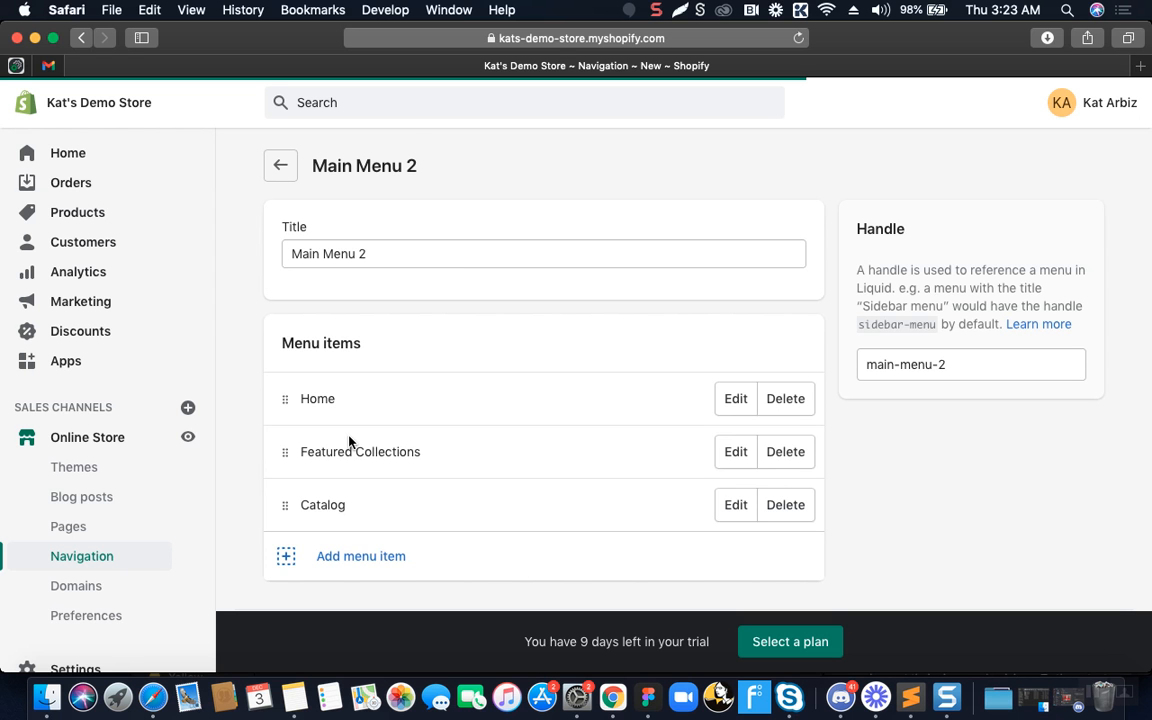
scroll(349, 441, down, 1)
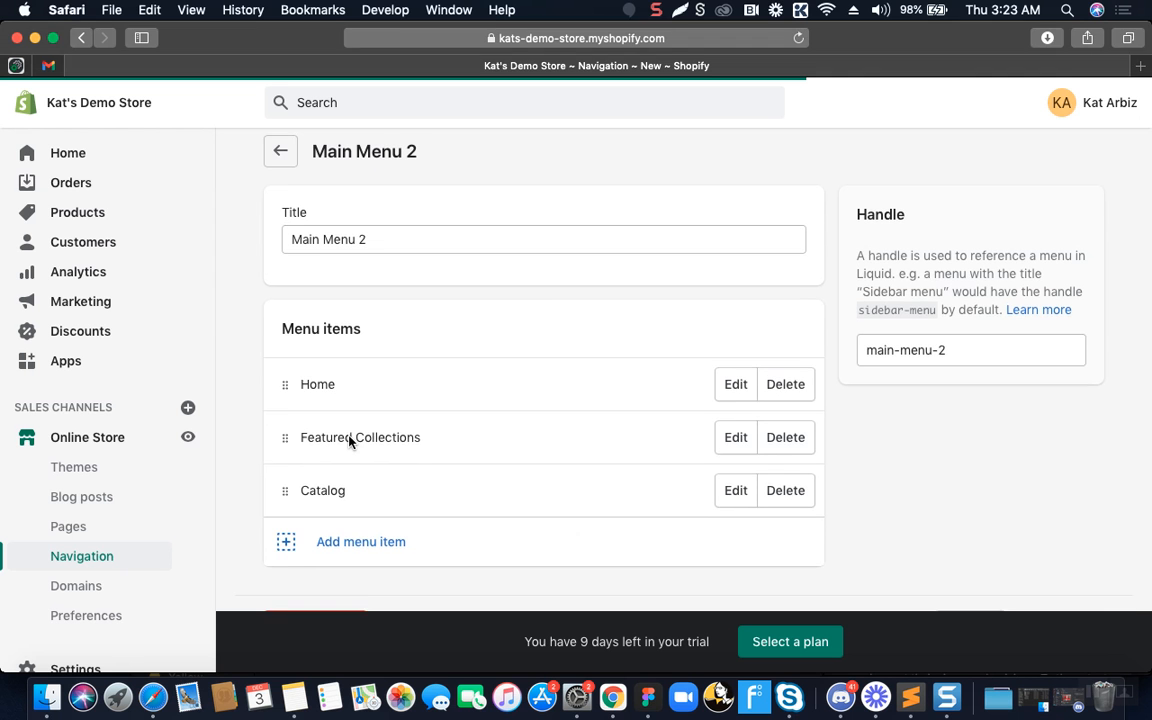
click(281, 150)
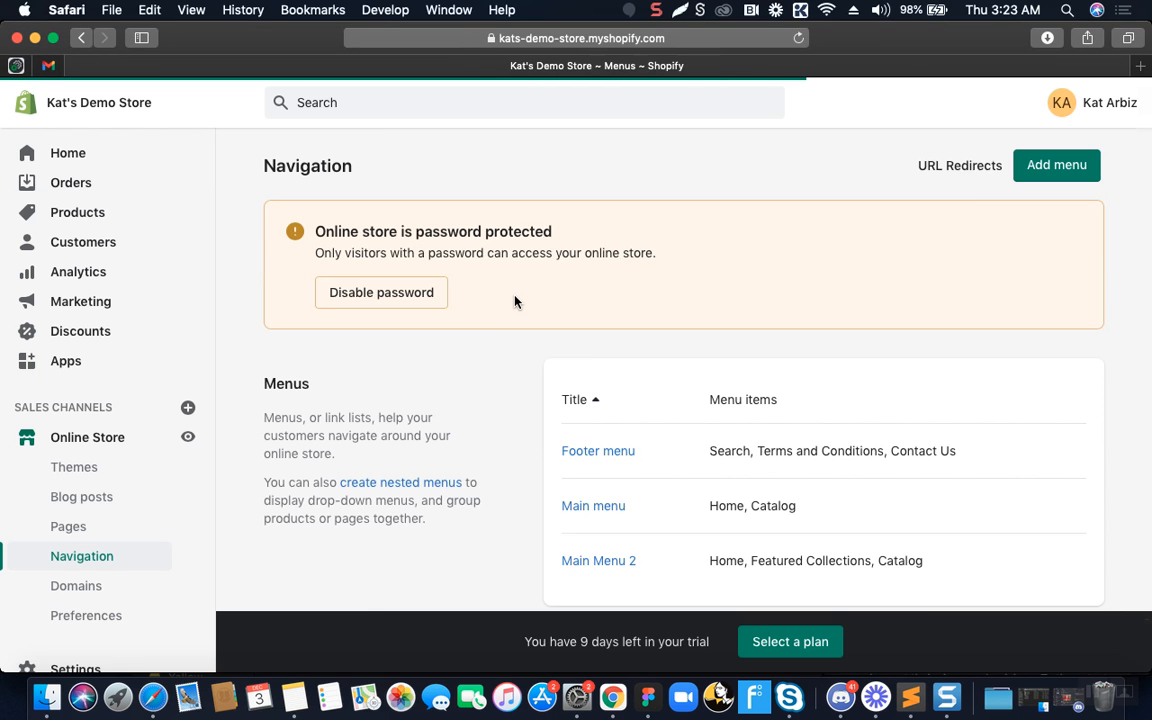
scroll(602, 427, down, 2)
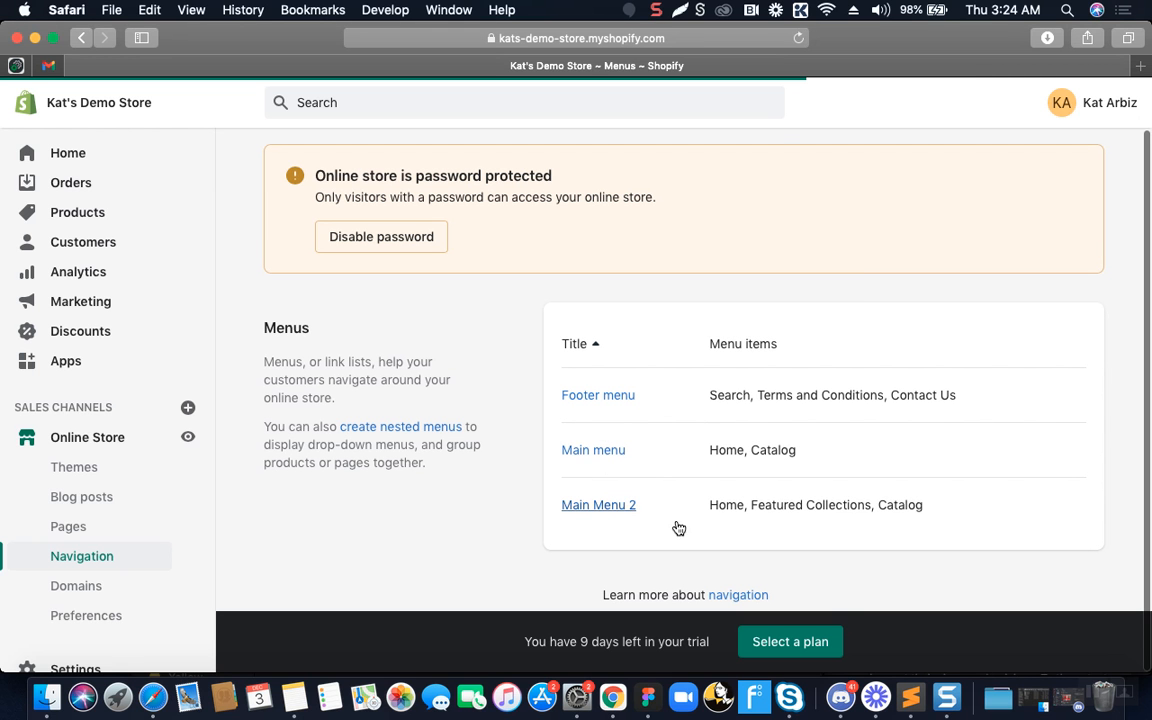
- Open the online store's Themes page
click(87, 470)
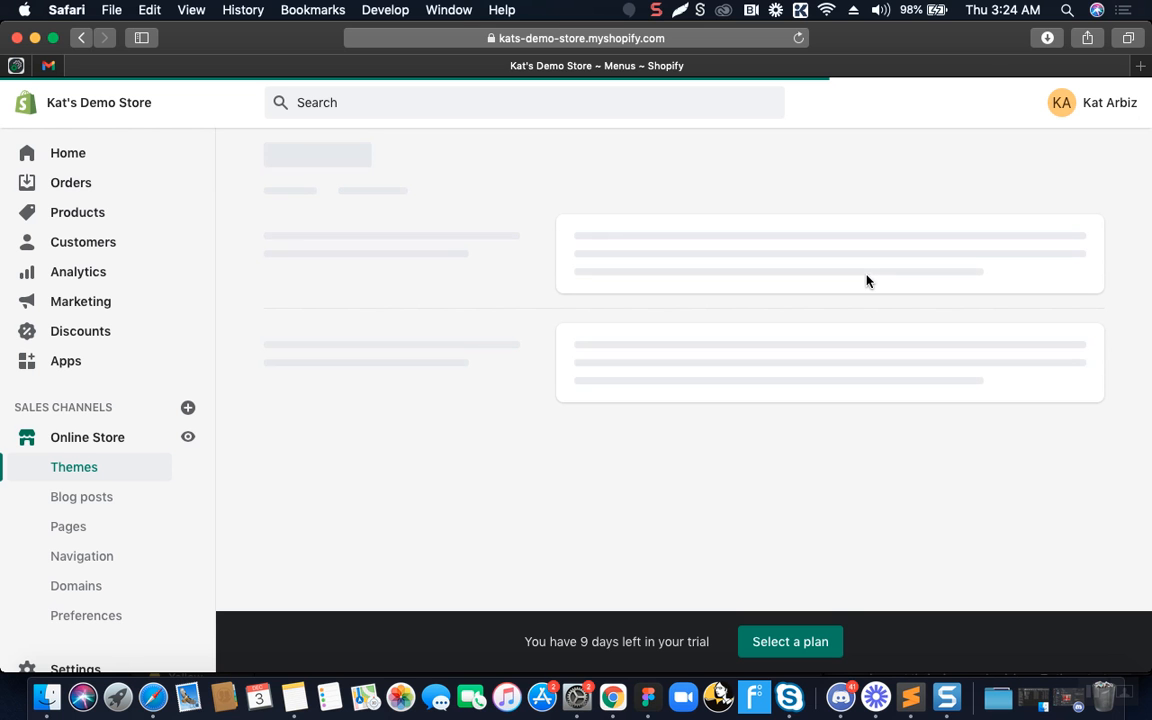
click(661, 7)
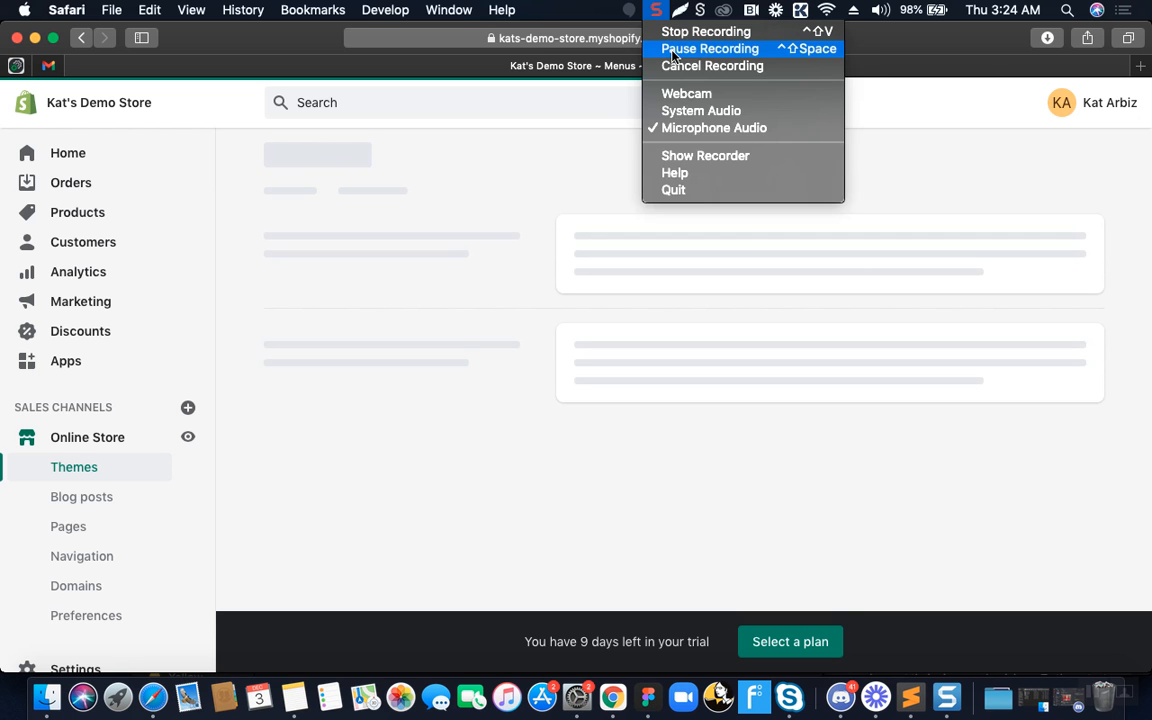
click(688, 48)
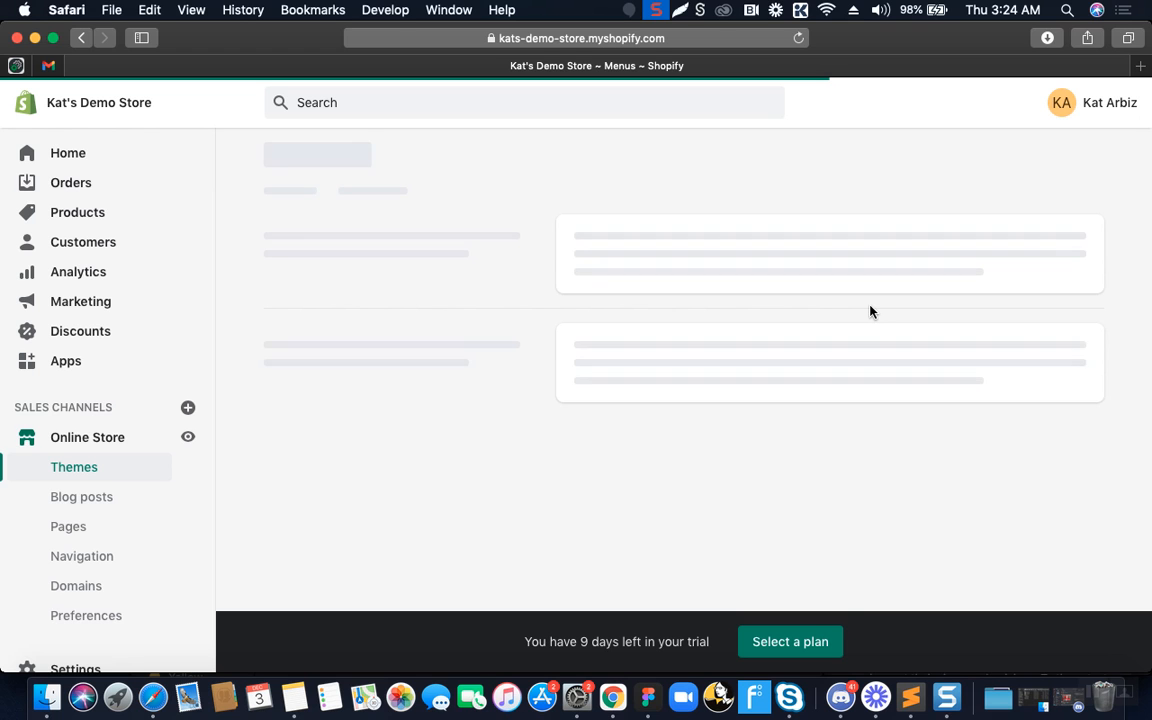